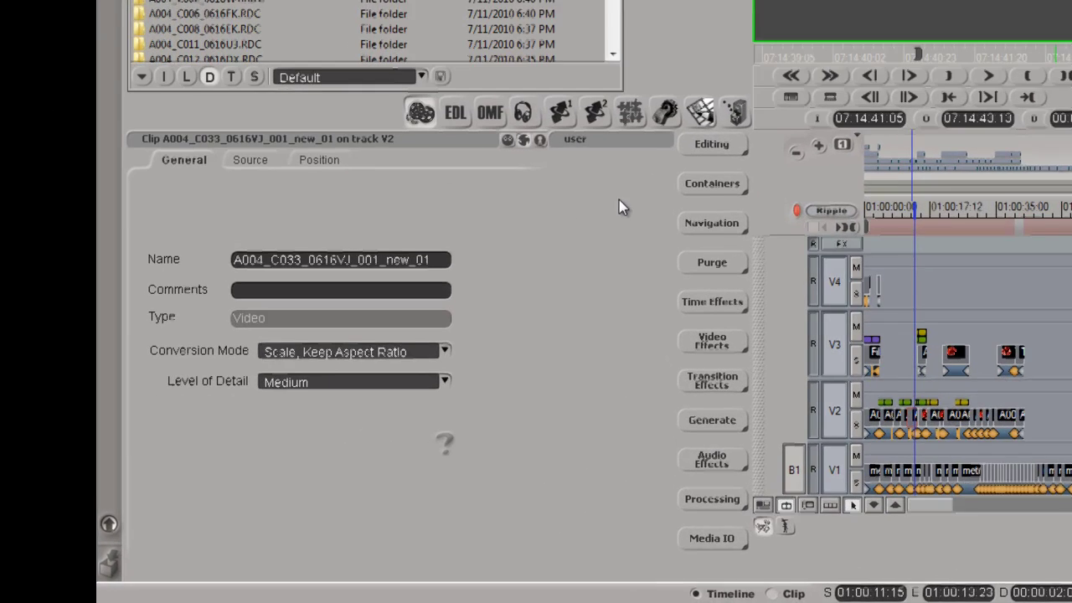
# Step: Switch to Avid Media Composer and bring the PostBox05 bin to the front
pyautogui.press('super')
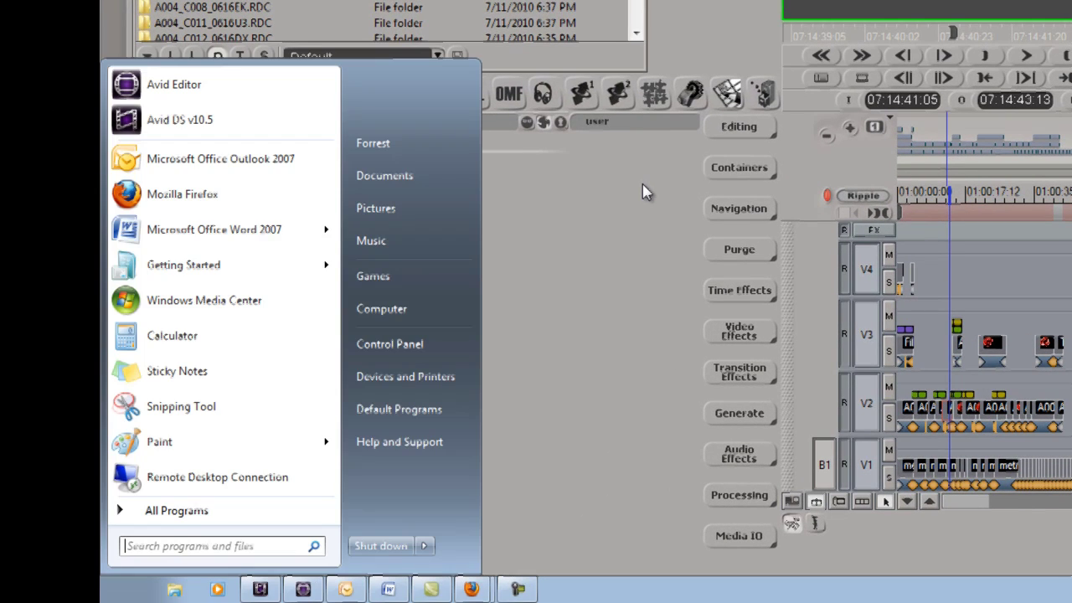
pyautogui.click(305, 591)
pyautogui.click(303, 590)
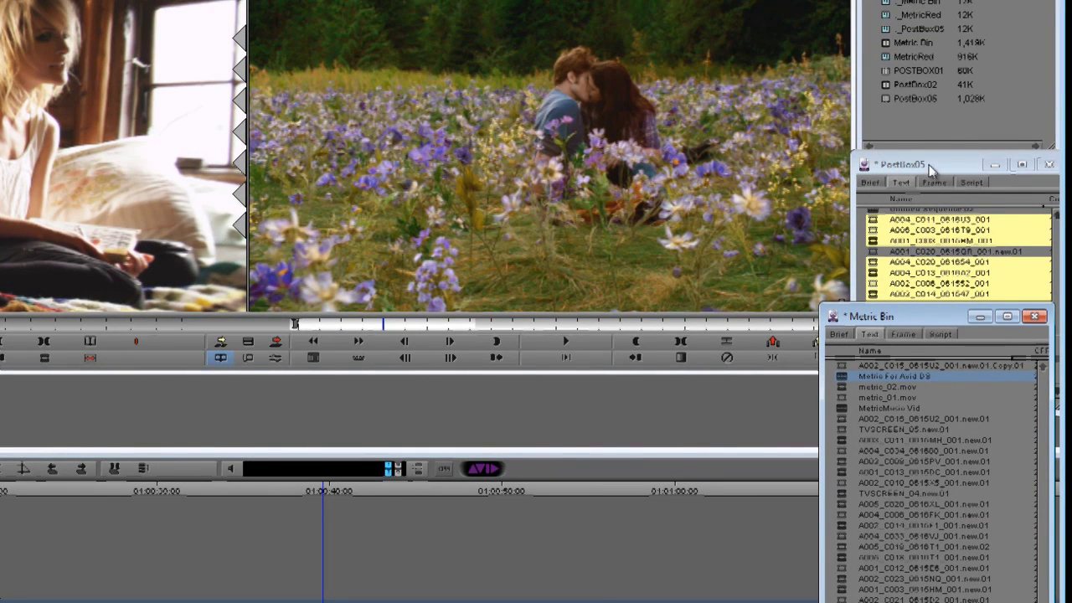
pyautogui.click(932, 168)
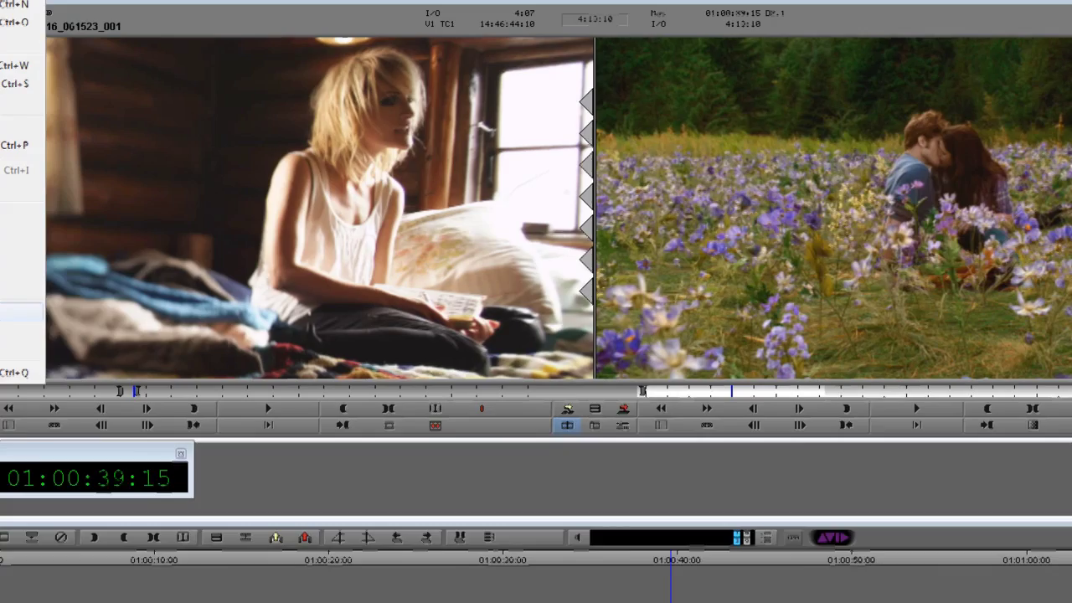
# Step: Examine the RDC clip folders in Metric Day 1 on PostBox05 (F:) as a source for AMA volume linking, without linking them
pyautogui.click(89, 32)
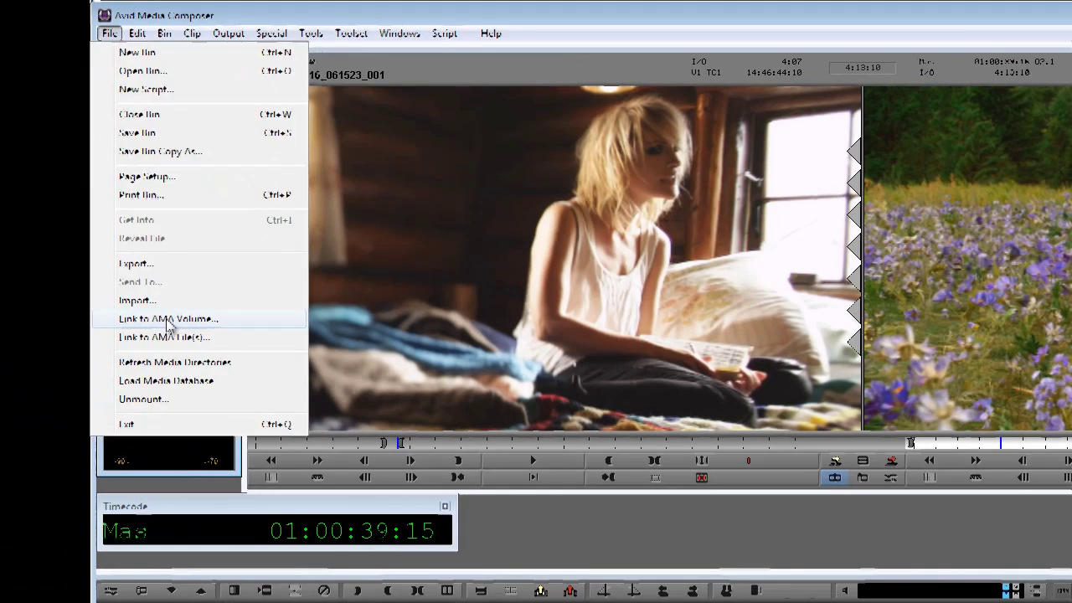
pyautogui.click(155, 316)
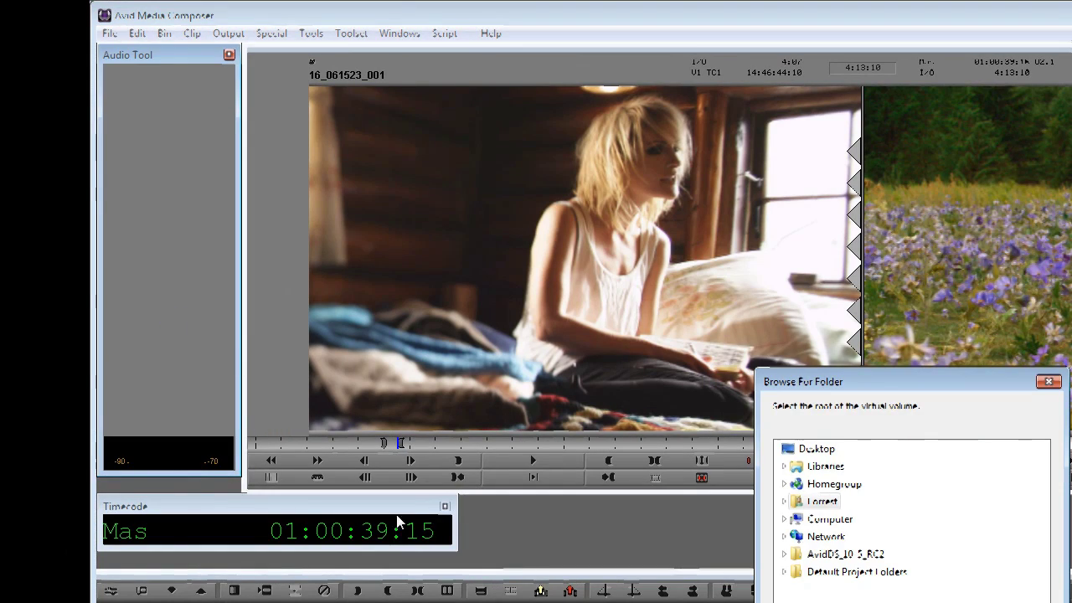
pyautogui.doubleClick(797, 520)
pyautogui.doubleClick(806, 589)
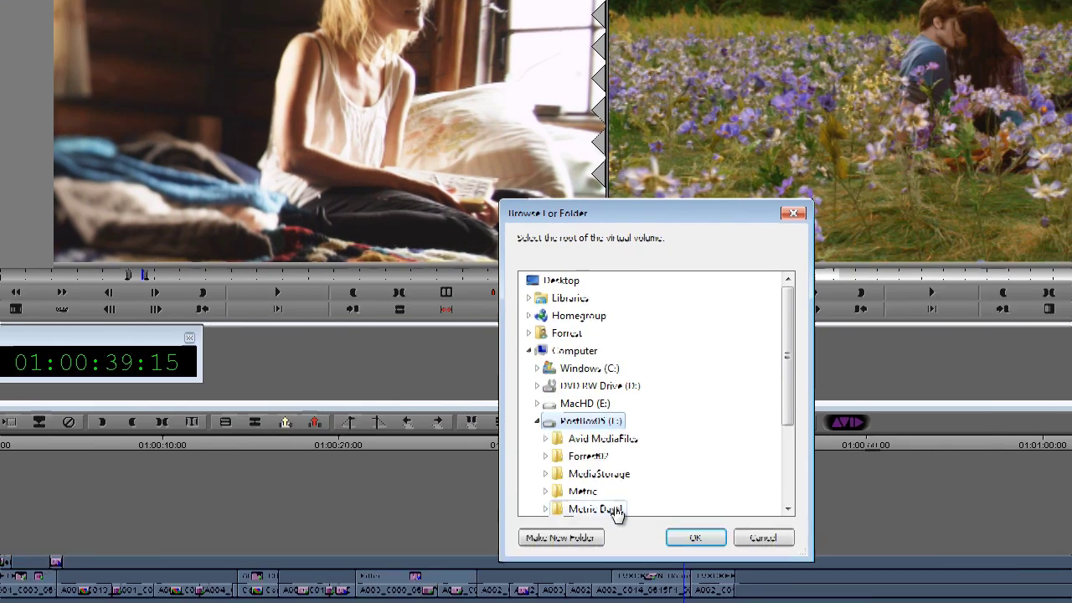
pyautogui.doubleClick(548, 512)
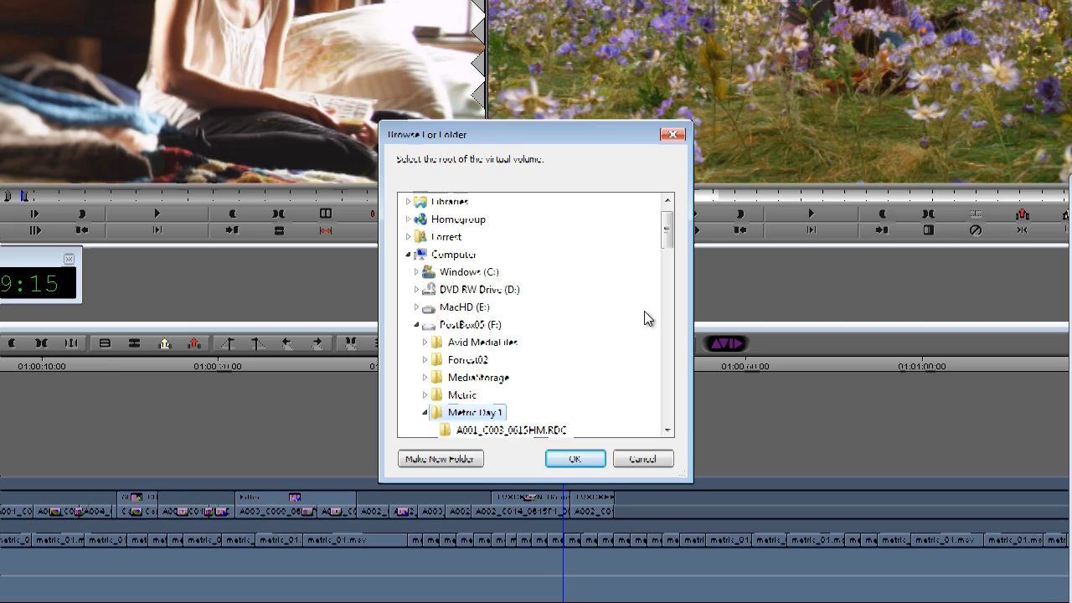
pyautogui.moveTo(676, 243); pyautogui.dragTo(668, 289)
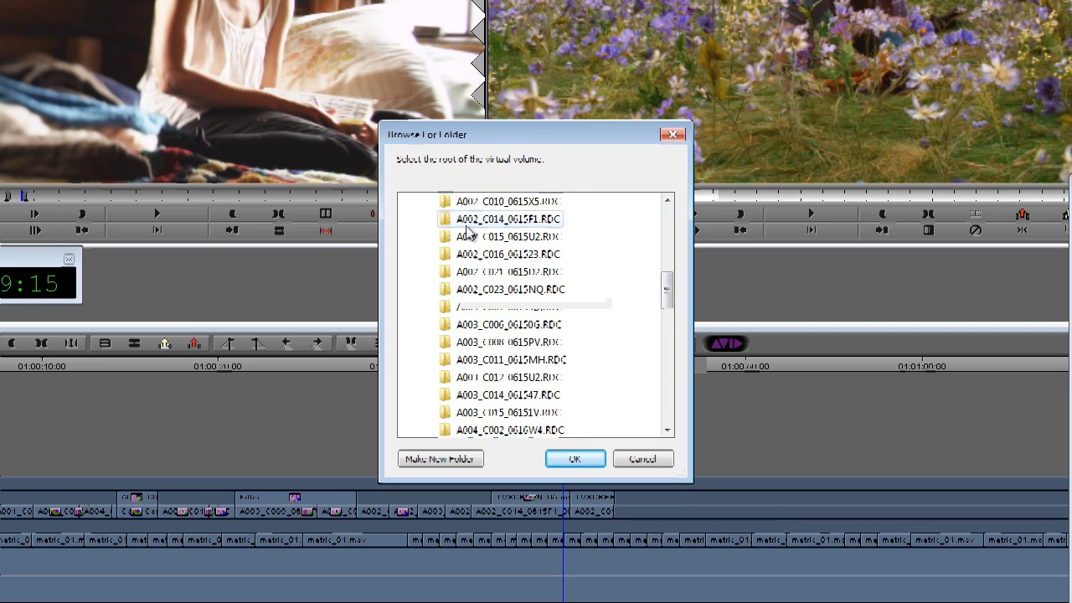
pyautogui.click(641, 460)
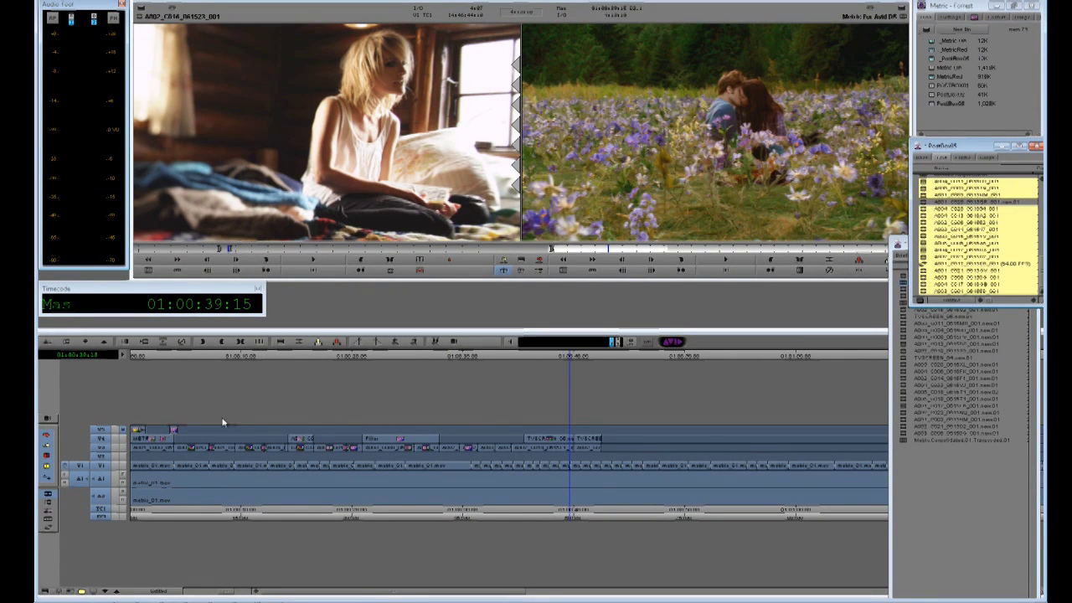
# Step: Scrub the sequence from the opening METRIC title through the split-screen shots to the couple in the flower field
pyautogui.moveTo(172, 356)
pyautogui.mouseDown()
pyautogui.moveTo(129, 356)
pyautogui.moveTo(152, 356)
pyautogui.mouseUp()
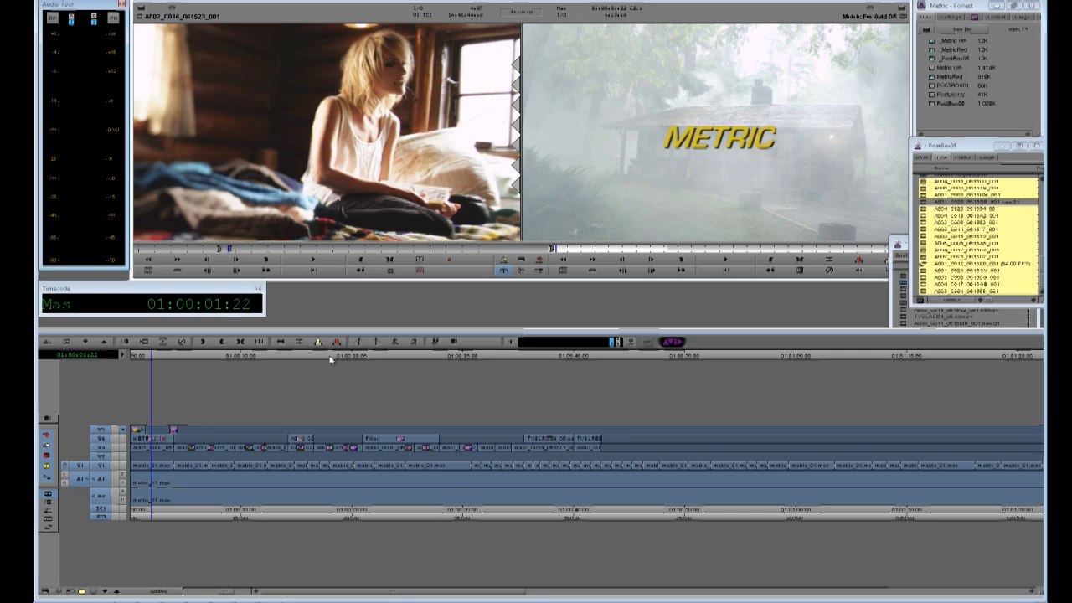
pyautogui.moveTo(158, 355); pyautogui.dragTo(309, 372)
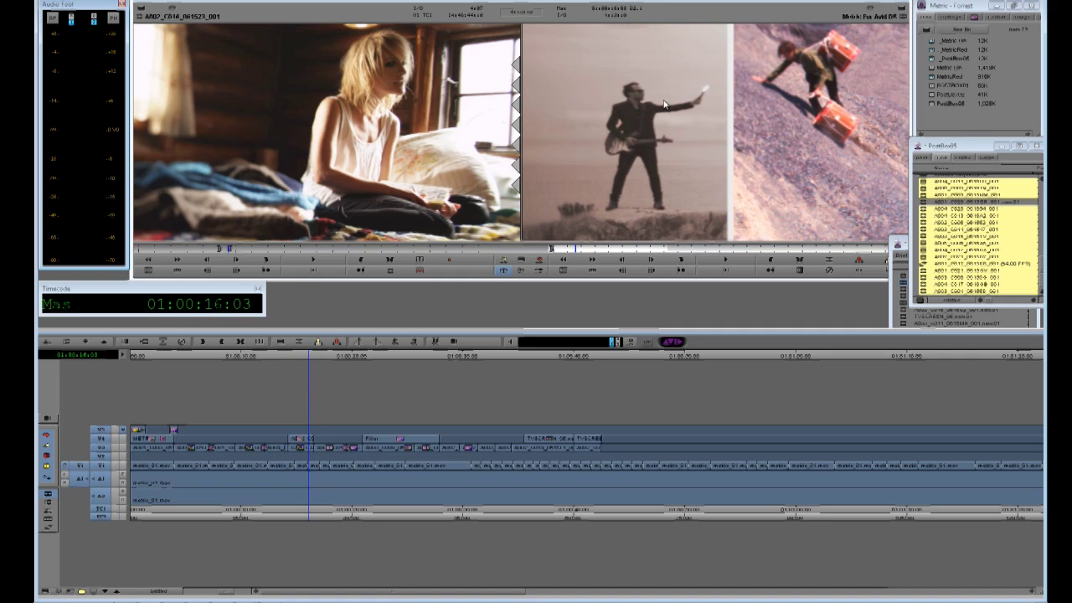
pyautogui.moveTo(307, 364); pyautogui.dragTo(540, 379)
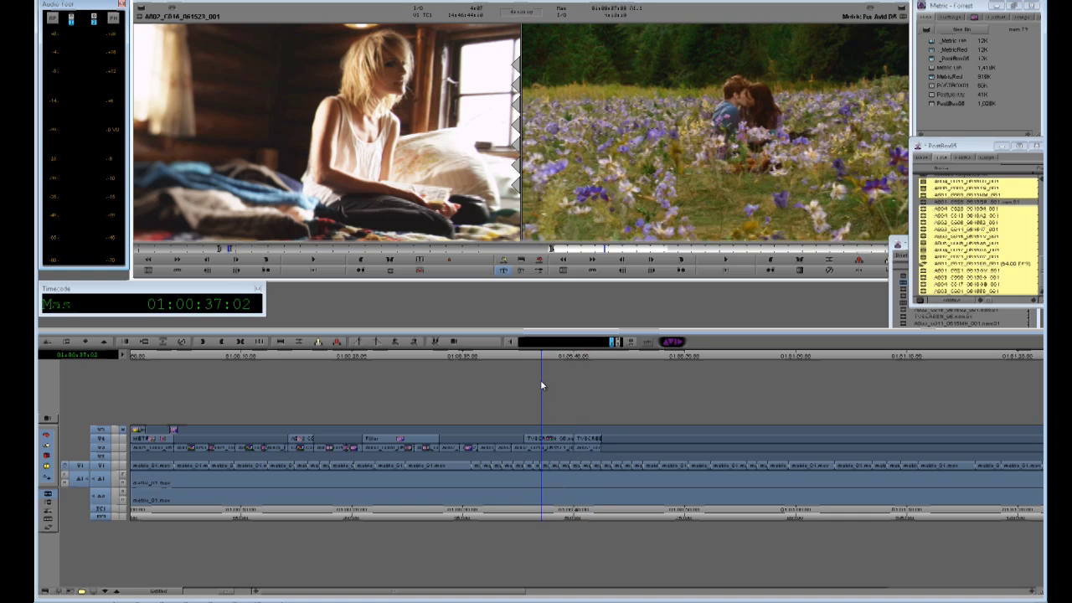
# Step: Monitor only the lower video track and play back and forth around 01:00:39 to inspect the uncomposited TV-screen shot
pyautogui.click(119, 450)
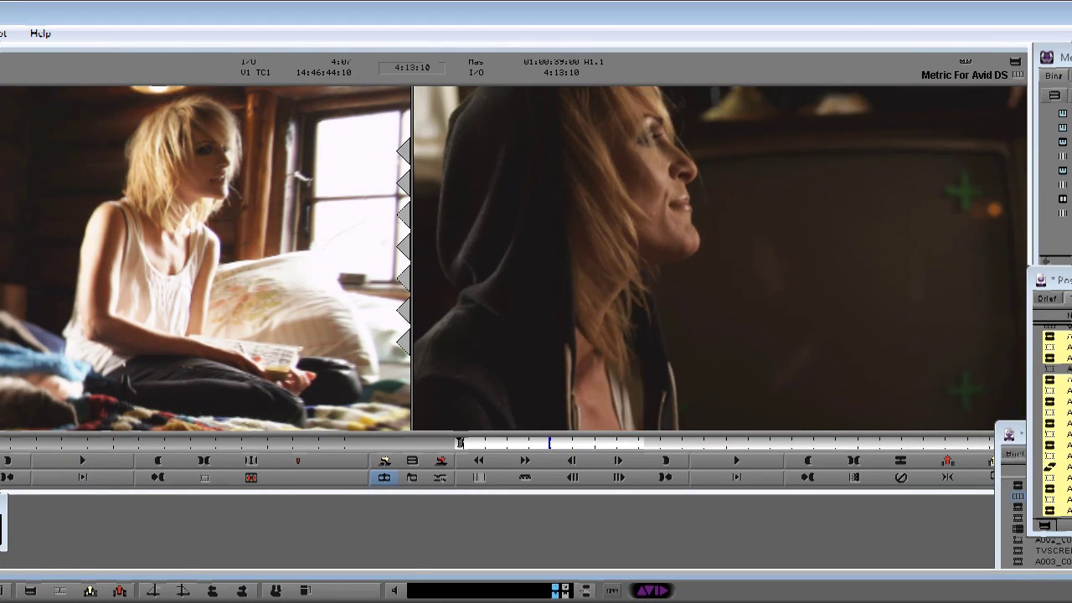
pyautogui.press('j')
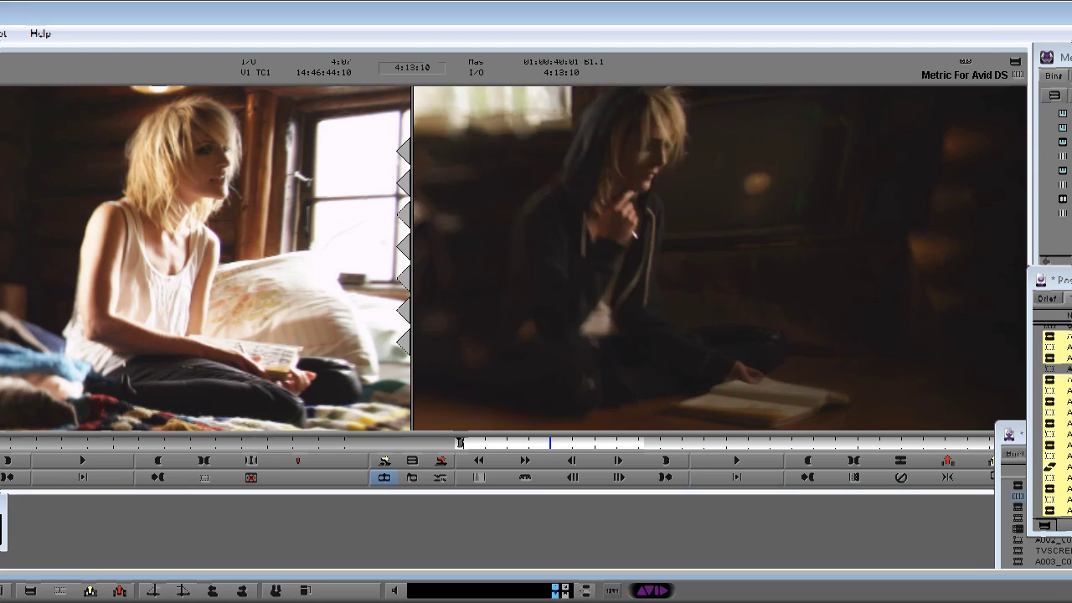
pyautogui.press('k')
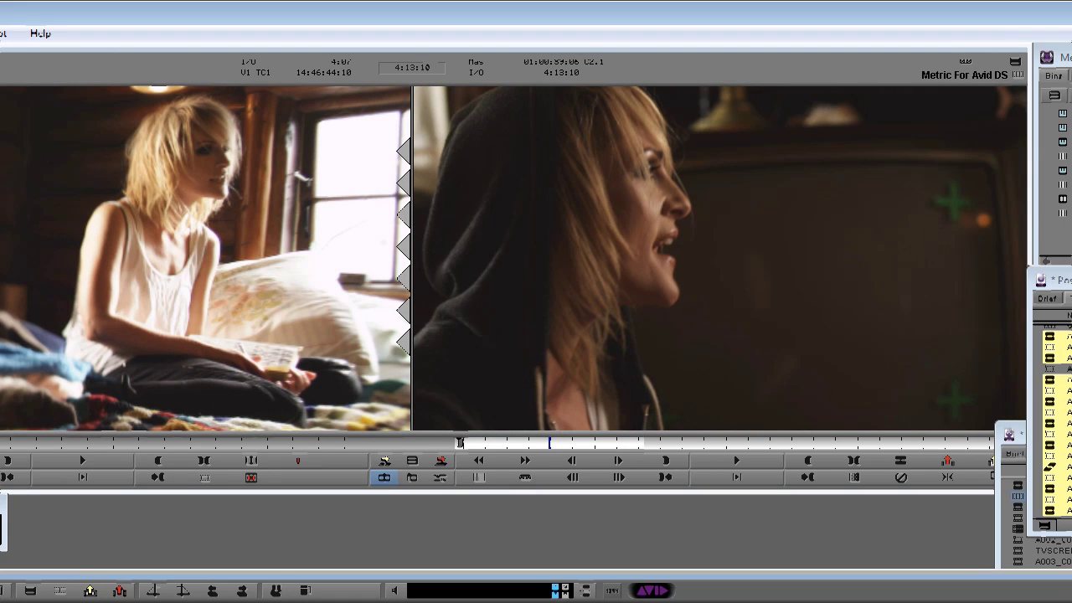
pyautogui.press('l')
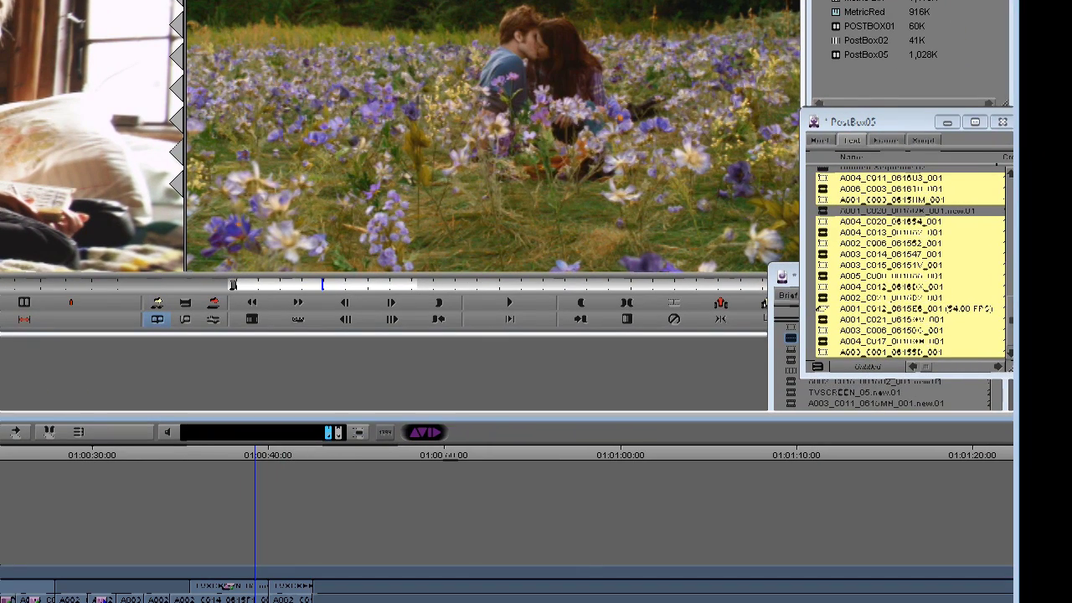
# Step: Try to transcode the MetricMusic Vid sequence in Metric Bin to PostBox05 (F:) at DNxHD 36 MXF
pyautogui.click(781, 317)
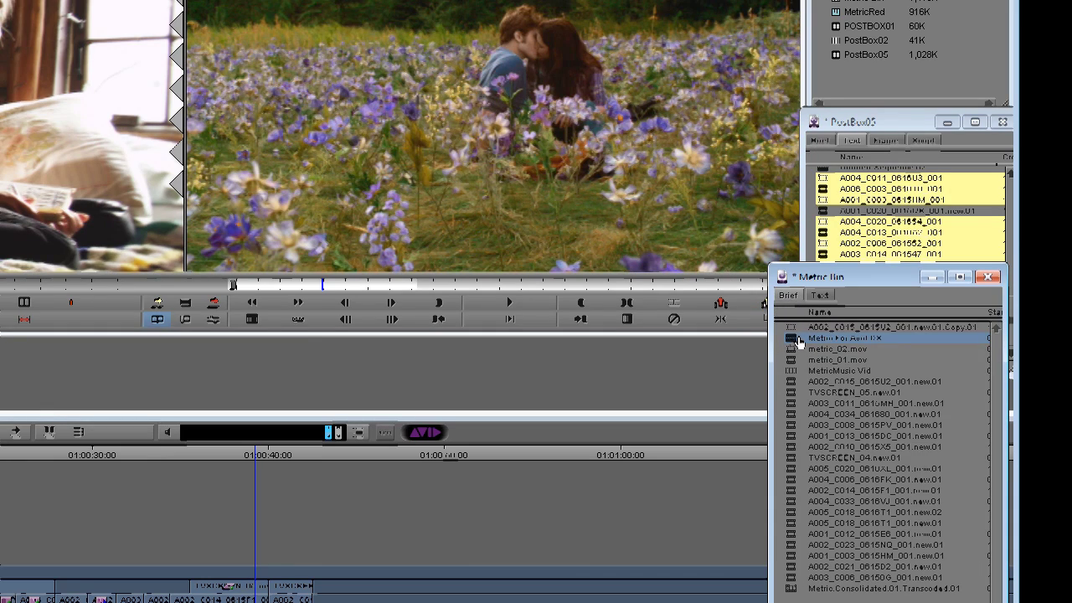
pyautogui.click(793, 371)
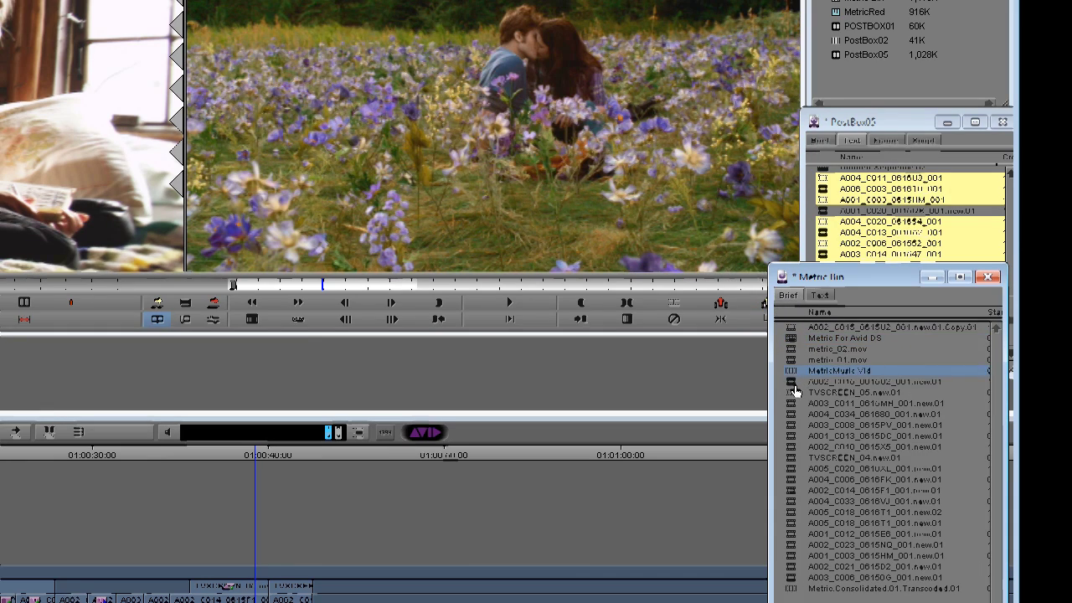
pyautogui.rightClick(793, 371)
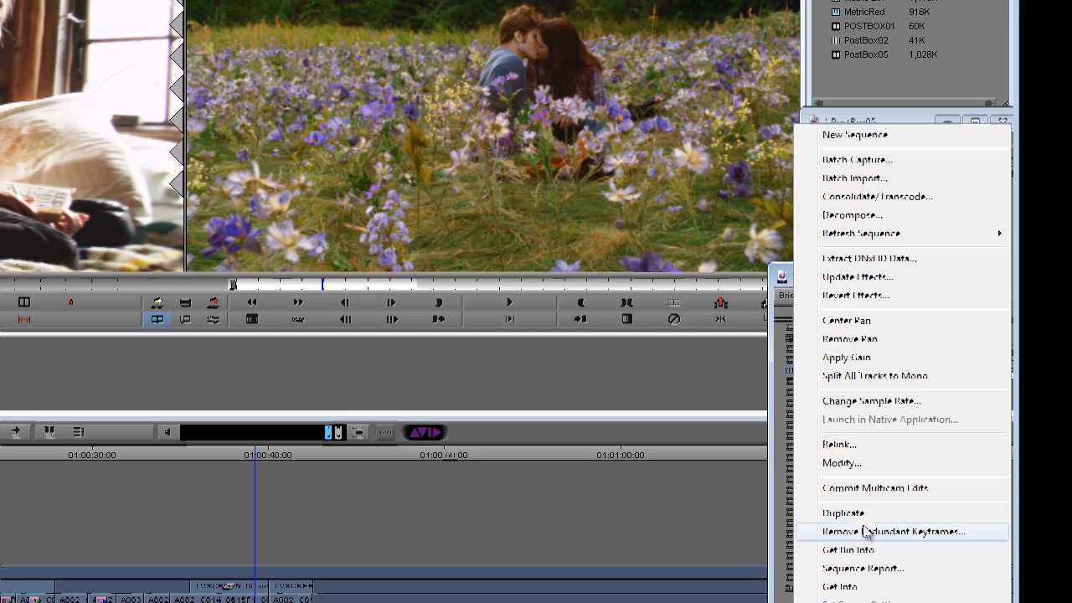
pyautogui.click(880, 196)
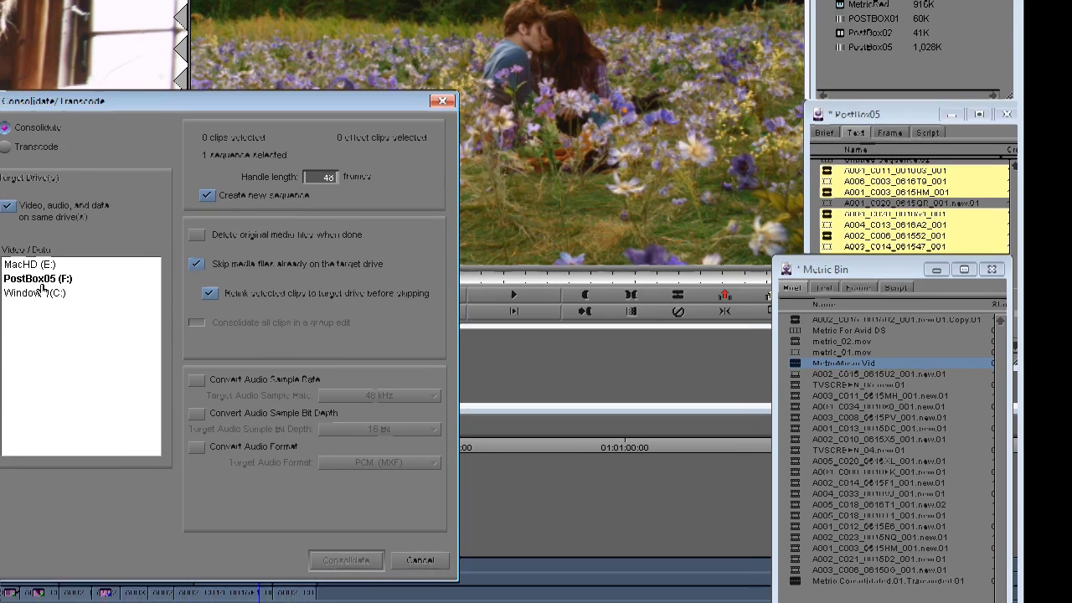
pyautogui.click(39, 280)
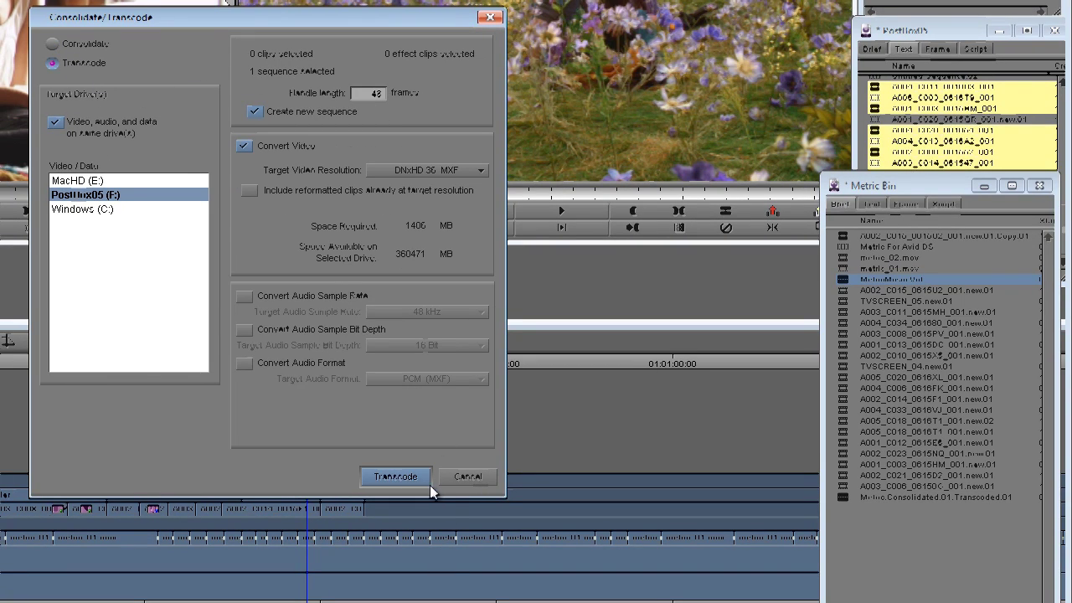
pyautogui.click(457, 478)
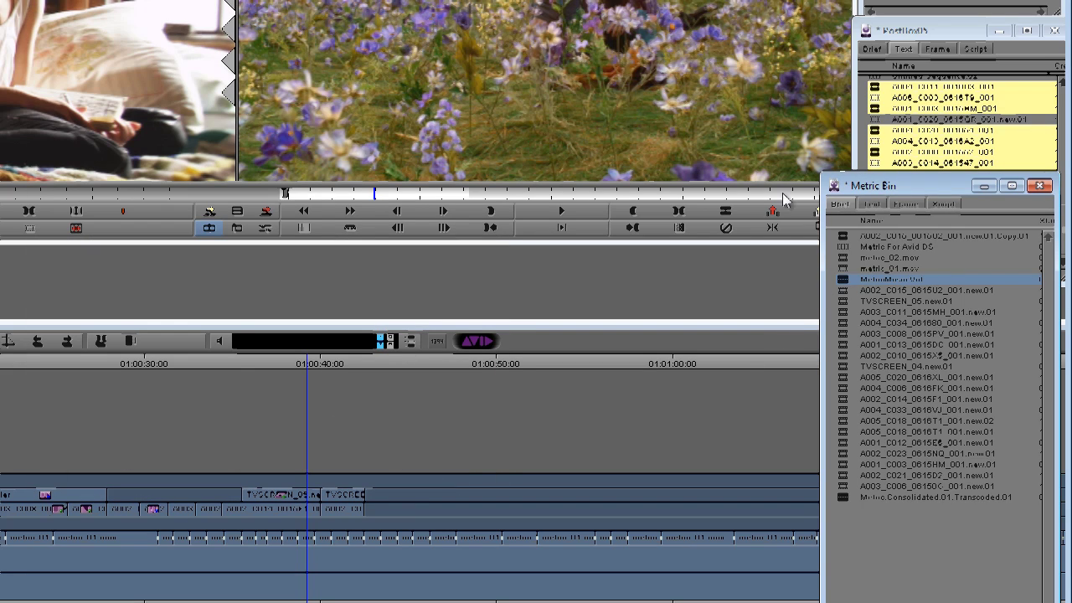
# Step: Open the Send To Avid DS settings for the Metric For Avid DS sequence in Metric Bin
pyautogui.click(842, 248)
pyautogui.rightClick(846, 254)
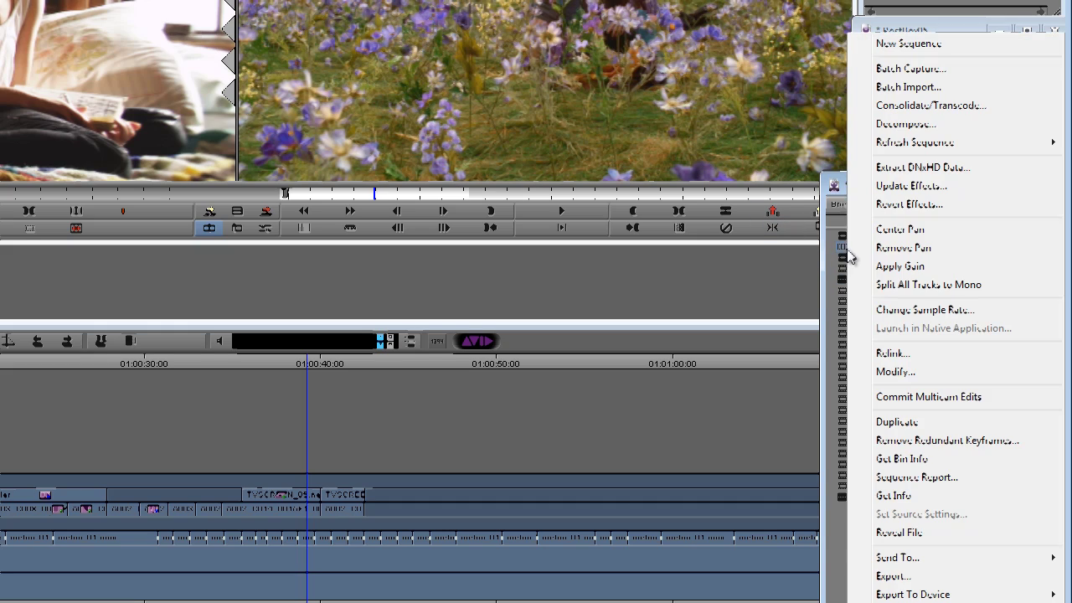
pyautogui.moveTo(911, 565)
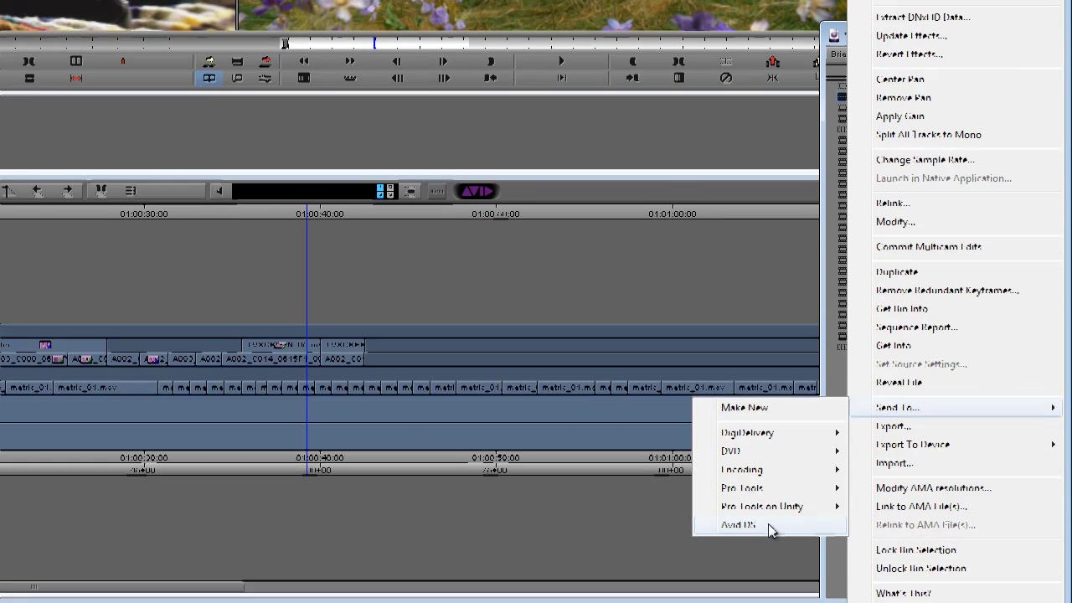
pyautogui.click(770, 521)
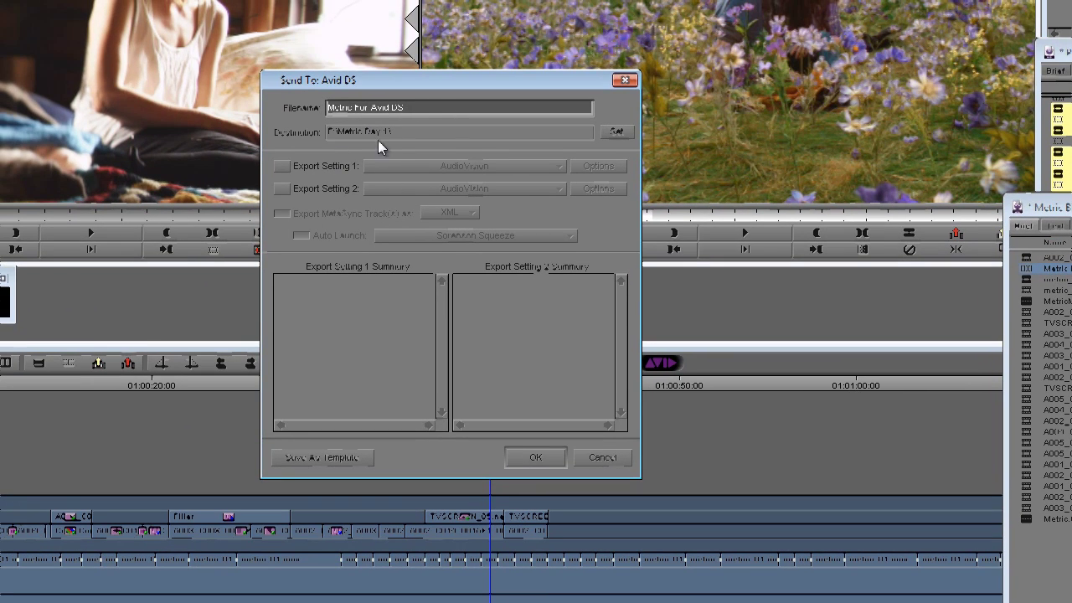
# Step: Set the export destination to the Metric Day 1 folder on PostBox05 (F:)
pyautogui.click(616, 132)
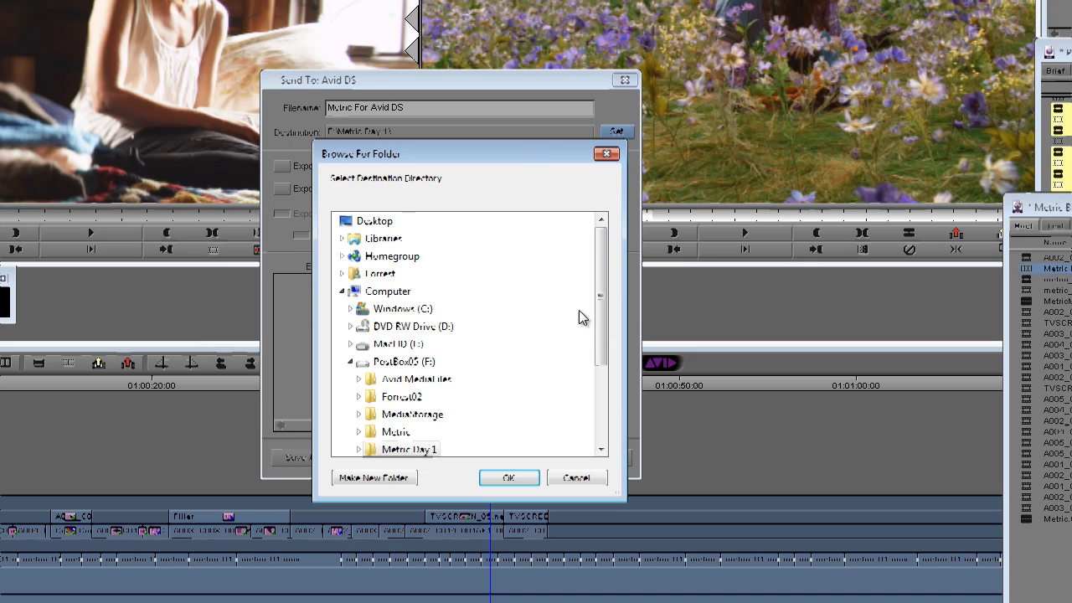
pyautogui.scroll(-2, 605, 301)
pyautogui.doubleClick(397, 361)
pyautogui.scroll(1, 419, 361)
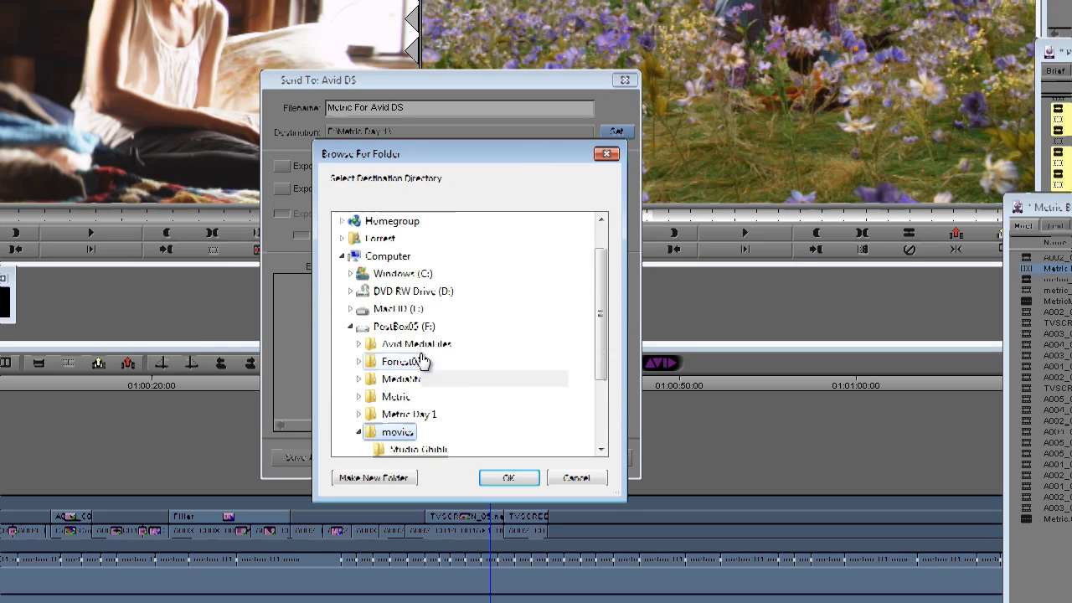
pyautogui.click(409, 413)
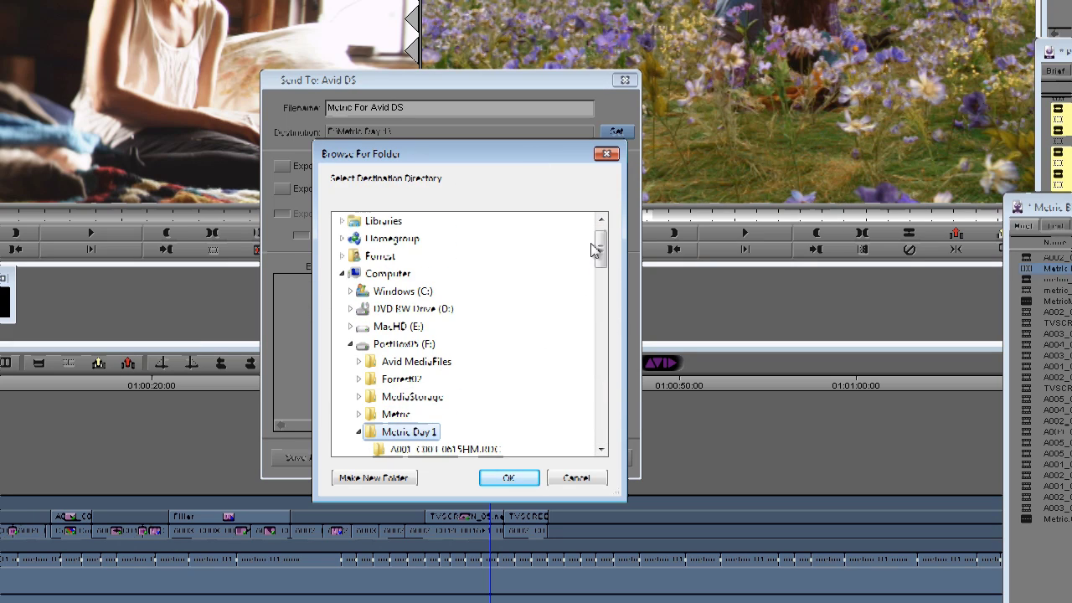
pyautogui.moveTo(599, 239); pyautogui.dragTo(509, 342)
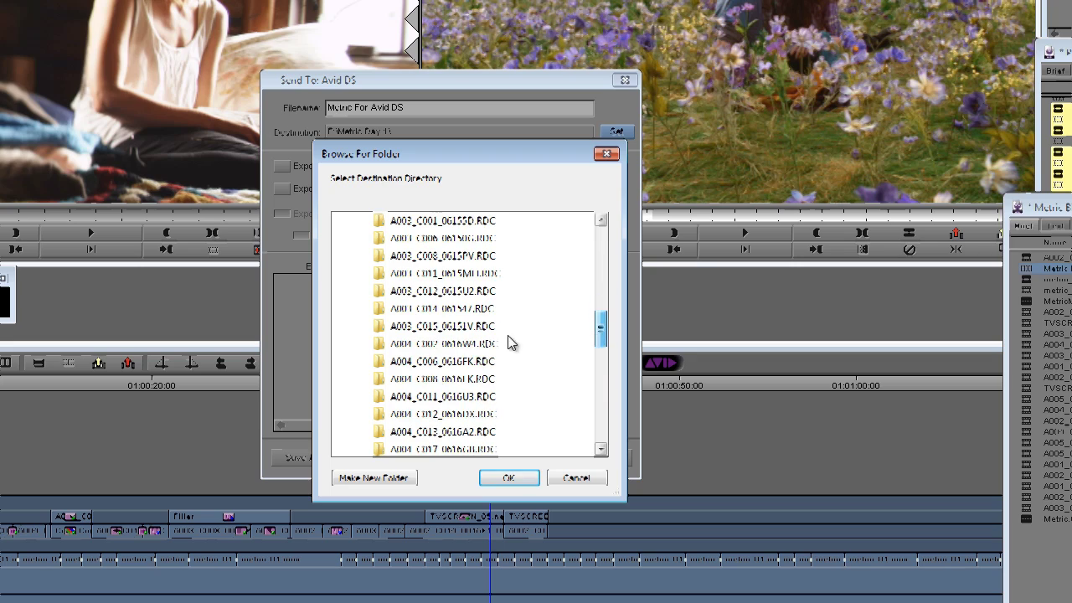
pyautogui.click(506, 482)
# Step: Enable Export Setting 1 with the Avid|DS preset and export the sequence as an AFE file
pyautogui.click(298, 166)
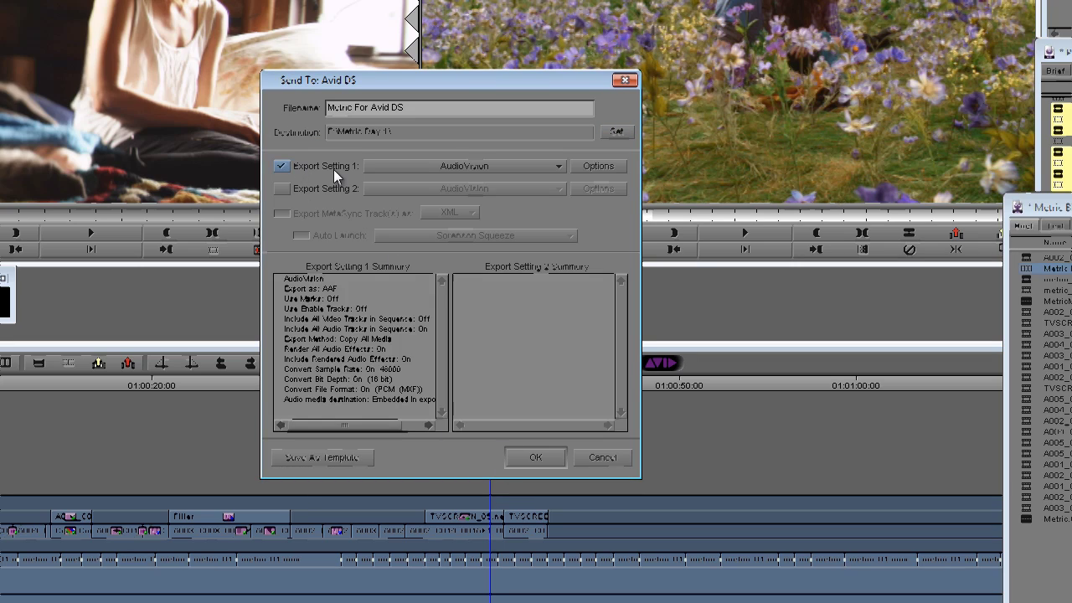
pyautogui.click(448, 166)
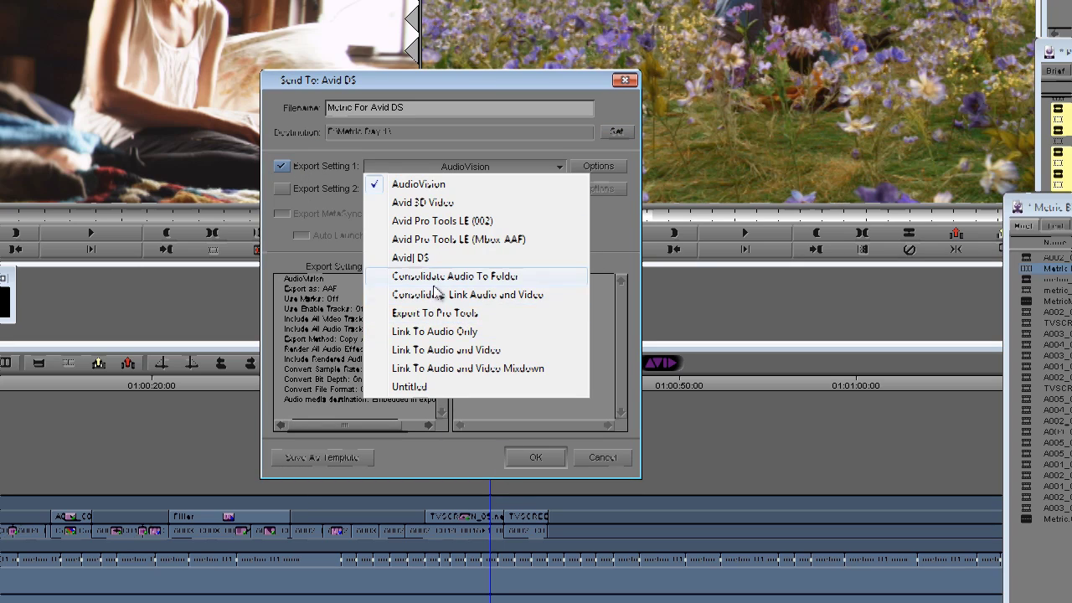
pyautogui.click(435, 262)
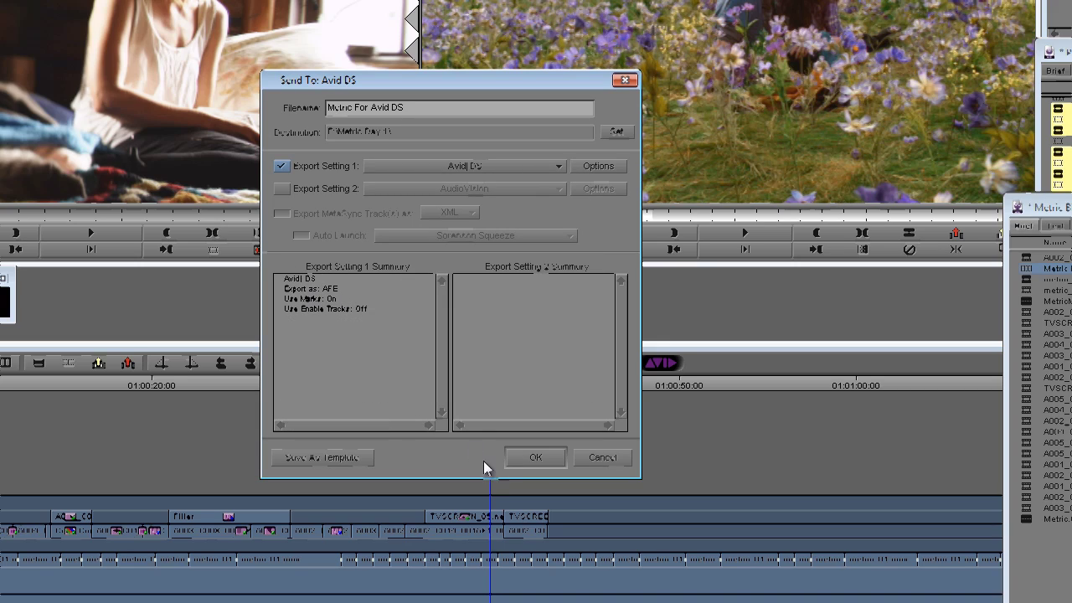
pyautogui.click(521, 458)
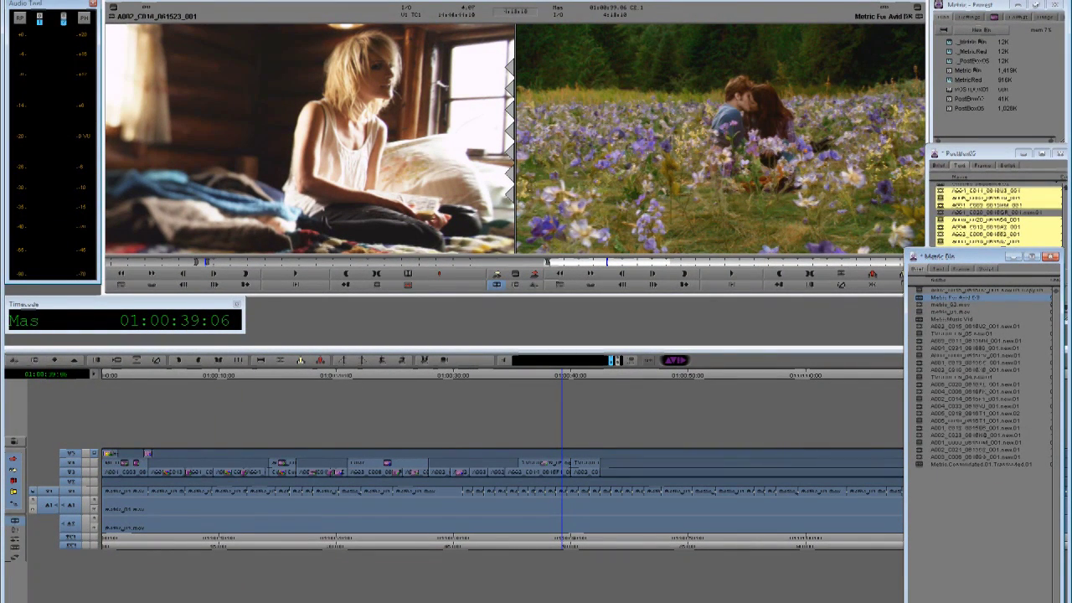
# Step: Switch to Windows Explorer and open the PostBox05 (F:) drive
pyautogui.press('super')
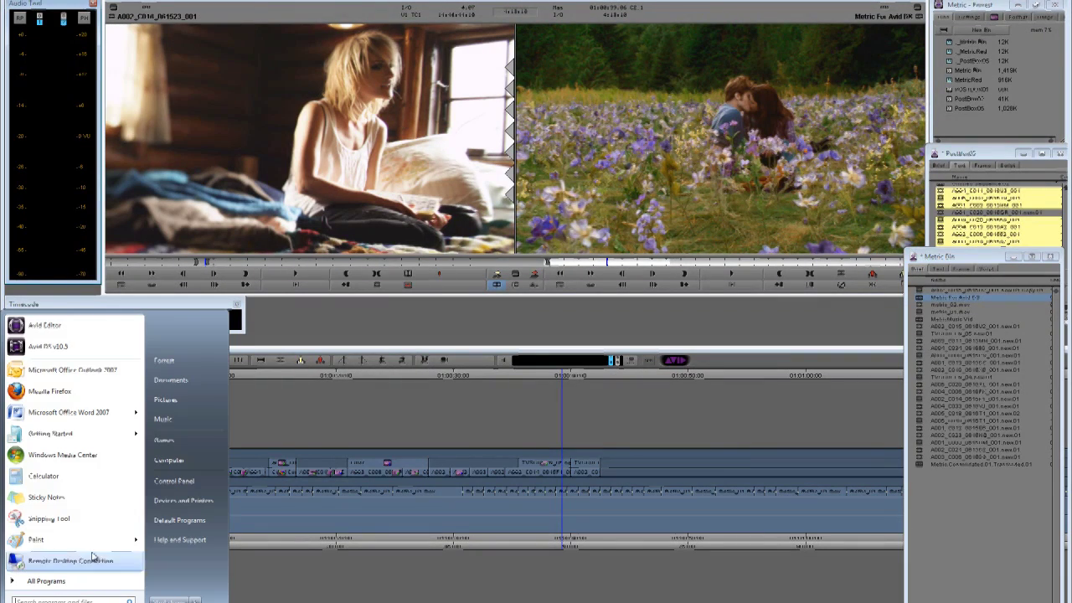
pyautogui.click(169, 459)
pyautogui.click(665, 101)
pyautogui.doubleClick(665, 101)
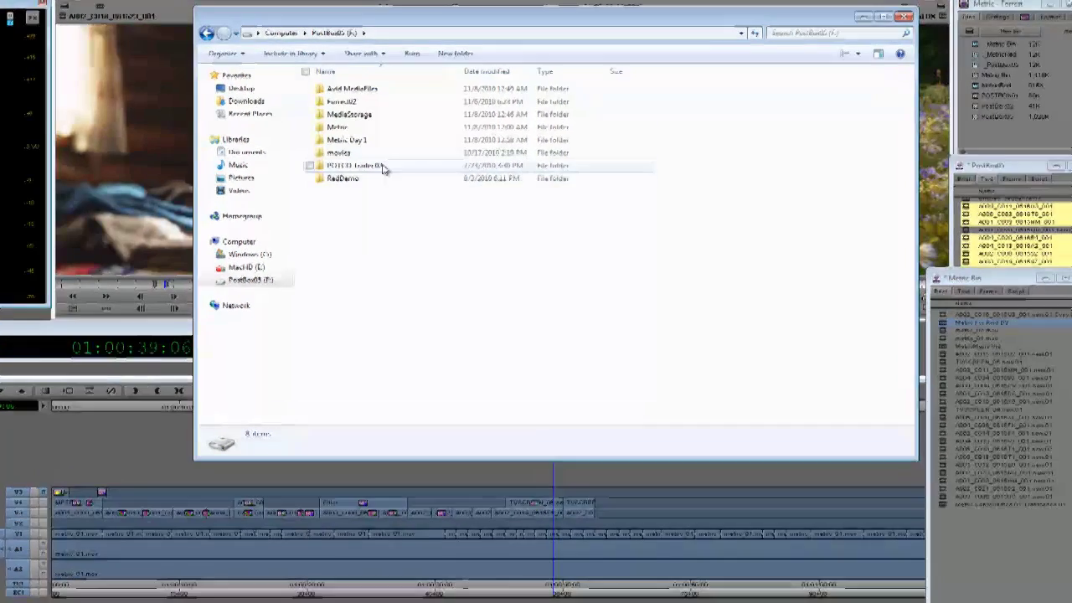
# Step: Locate the exported Metric For Avid DS file in the Metric Day 1 folder and close the file window
pyautogui.doubleClick(359, 140)
pyautogui.moveTo(1001, 194); pyautogui.dragTo(971, 445)
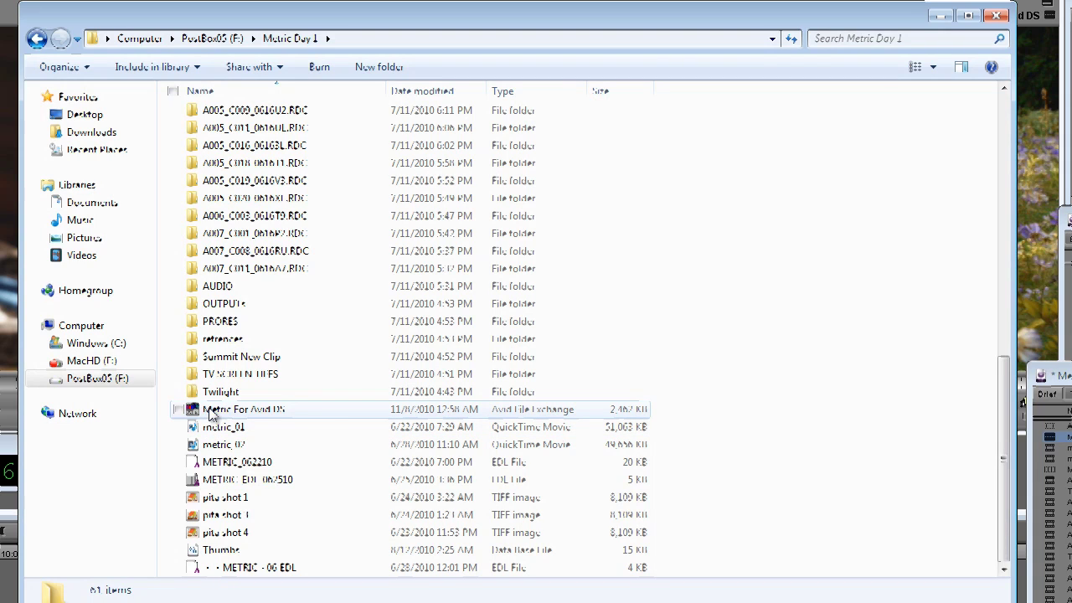
pyautogui.click(995, 16)
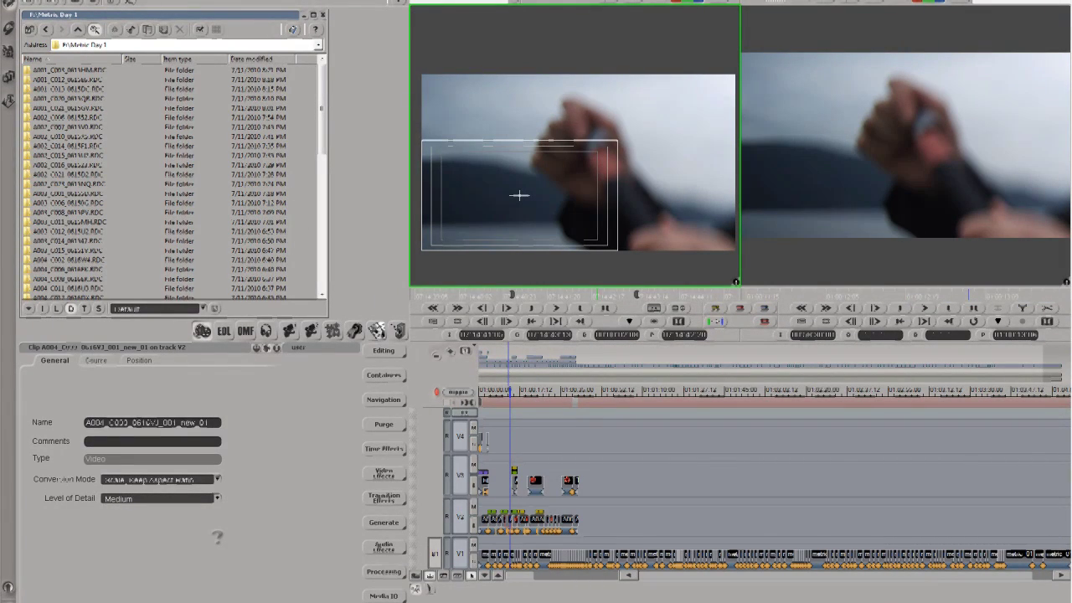
# Step: Switch to Avid DS and start a new DS sequence without saving the current work
pyautogui.click(17, 2)
pyautogui.moveTo(41, 11)
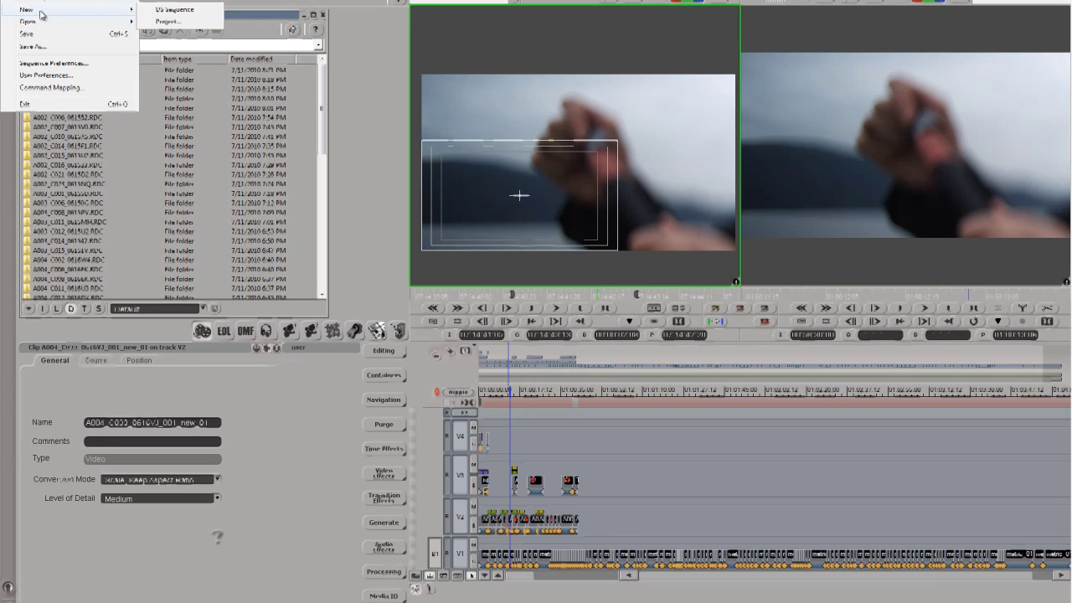
pyautogui.click(175, 10)
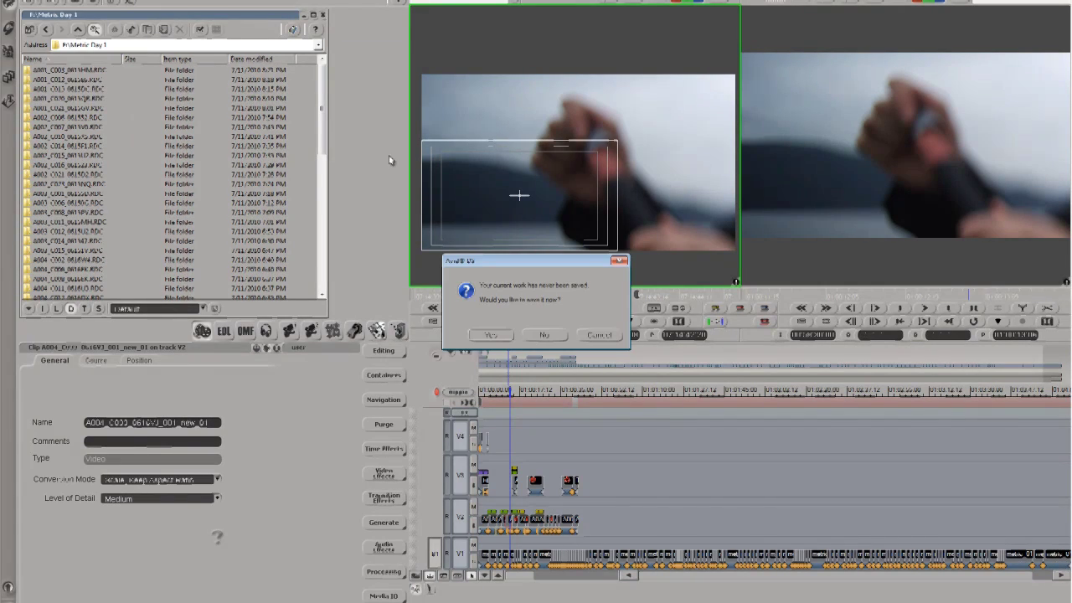
pyautogui.click(541, 334)
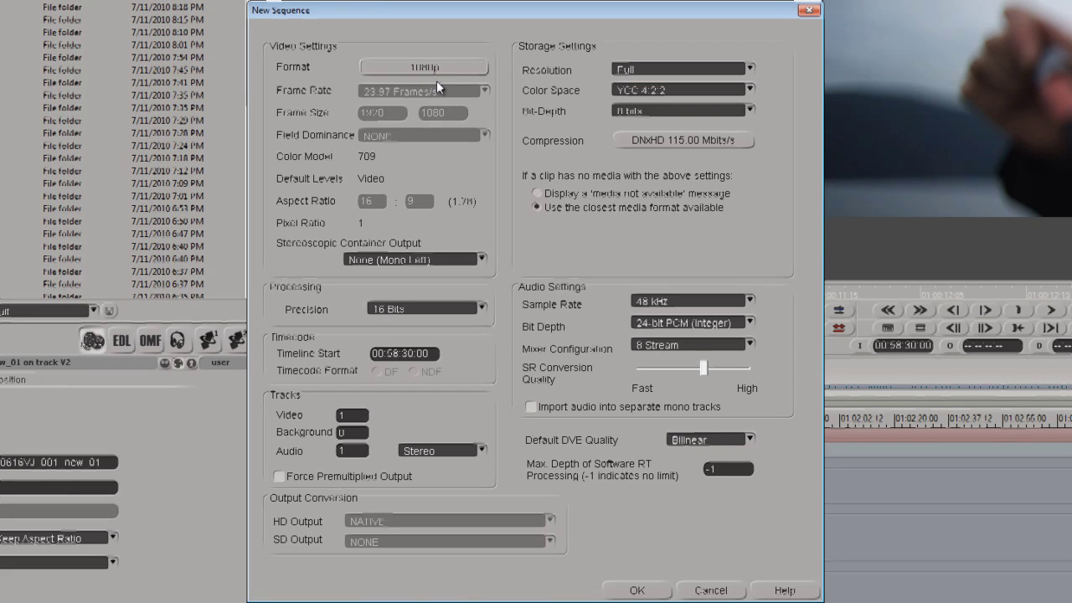
# Step: Set the new sequence's video format to HD YCC 4:2:2, 1080p at 23.97 Frames/s
pyautogui.click(432, 70)
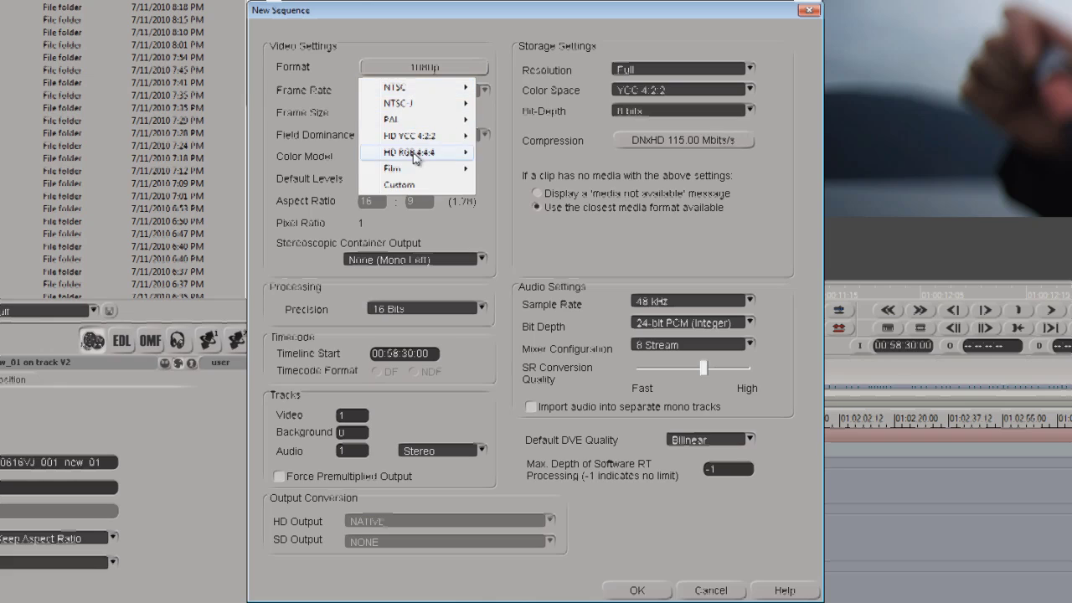
pyautogui.moveTo(415, 173)
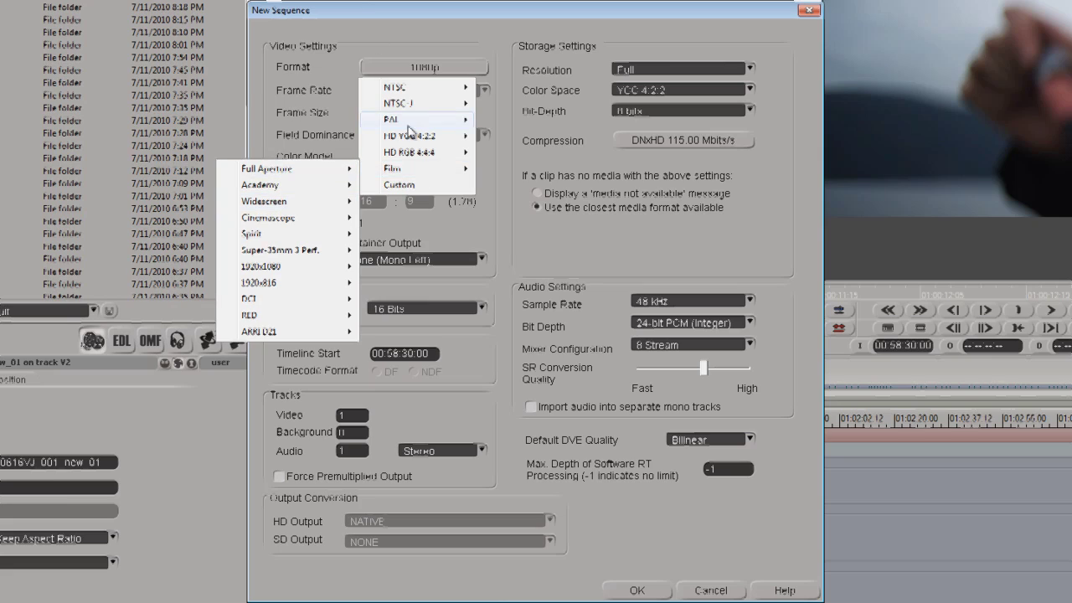
pyautogui.moveTo(423, 136)
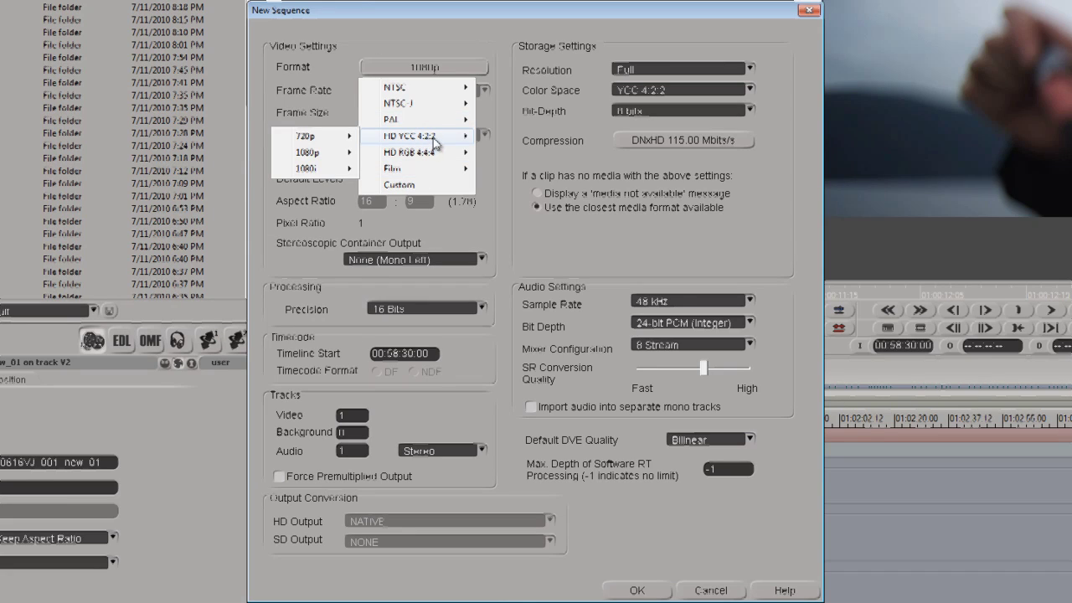
pyautogui.moveTo(307, 153)
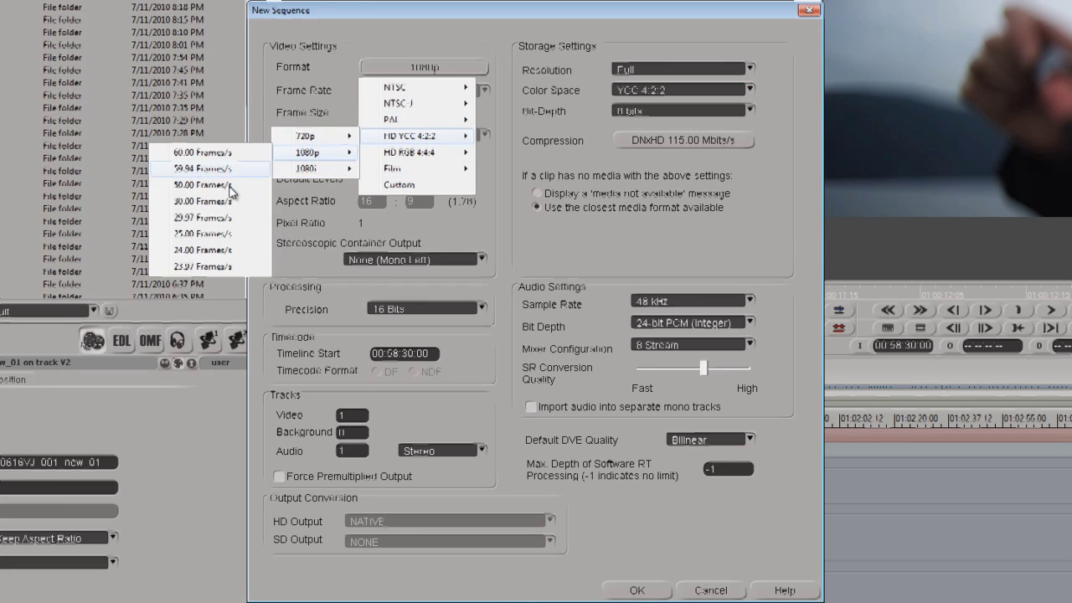
pyautogui.click(217, 268)
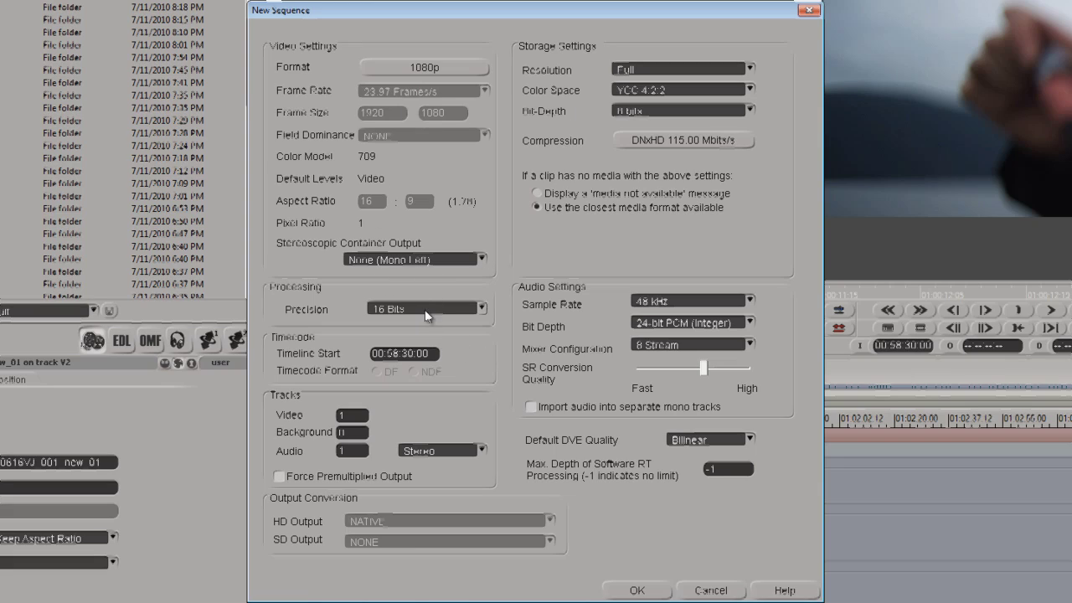
# Step: Set the new sequence's processing precision to 16 Bits
pyautogui.click(401, 303)
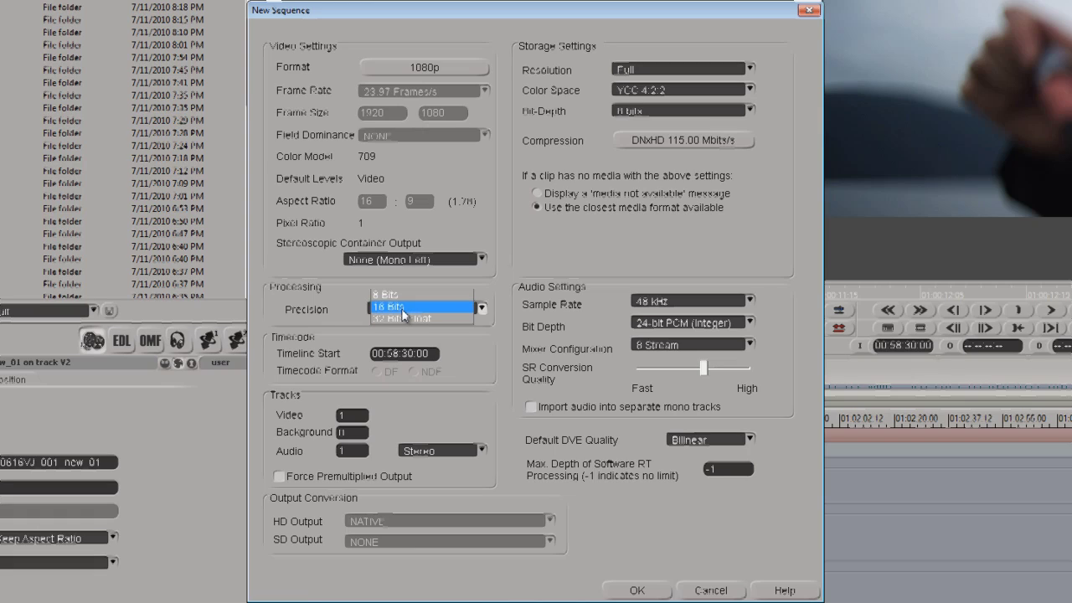
pyautogui.click(402, 308)
pyautogui.press('Tab')
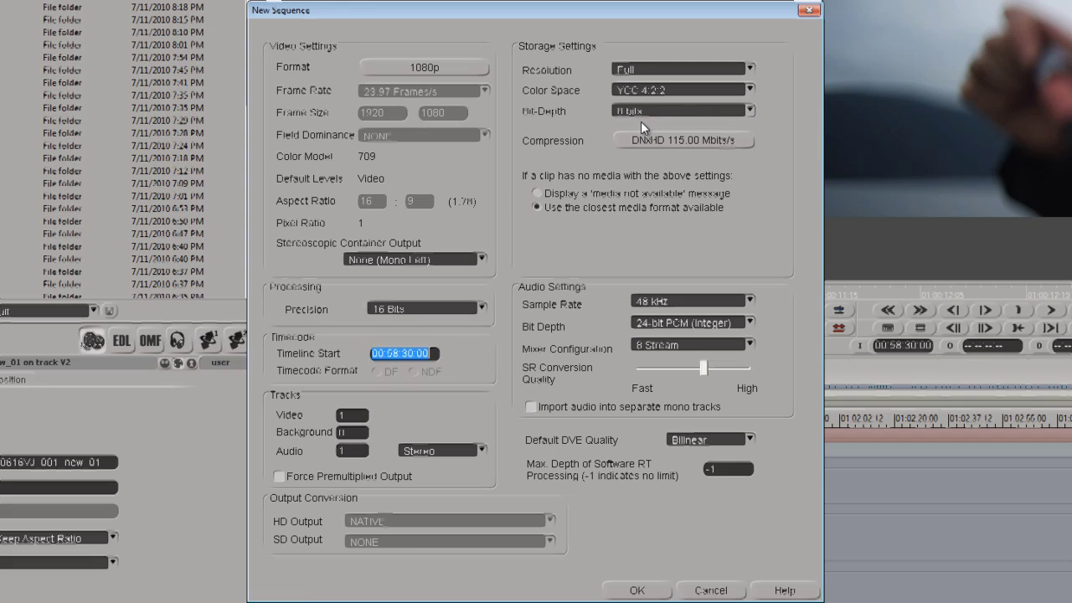
# Step: Try a storage bit depth of 10 bits with DNxHD 175 compression for the new sequence
pyautogui.click(652, 141)
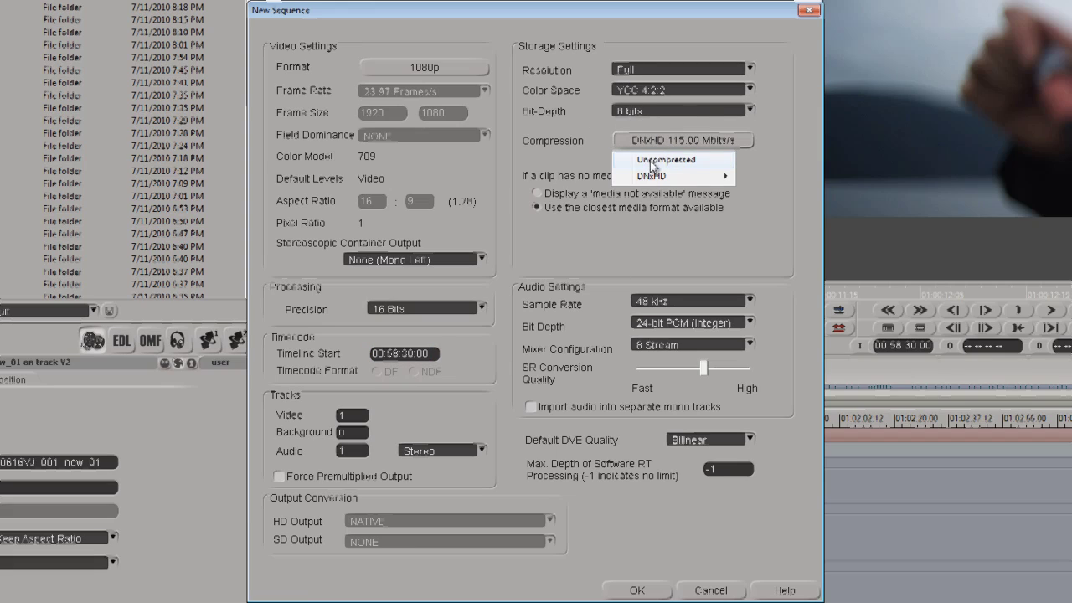
pyautogui.moveTo(658, 183)
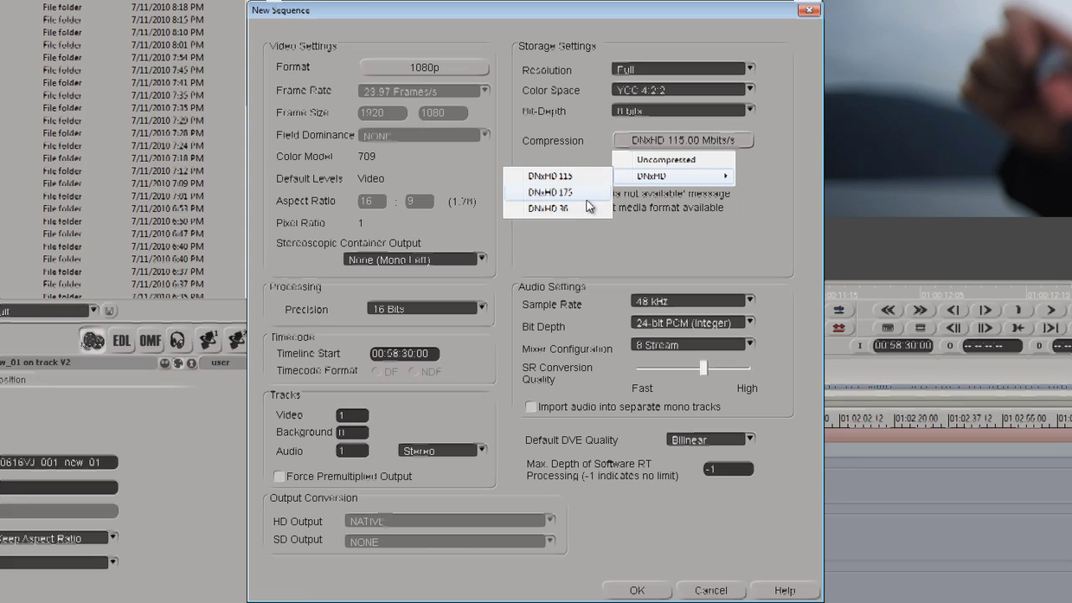
pyautogui.click(628, 115)
pyautogui.click(629, 128)
pyautogui.click(645, 140)
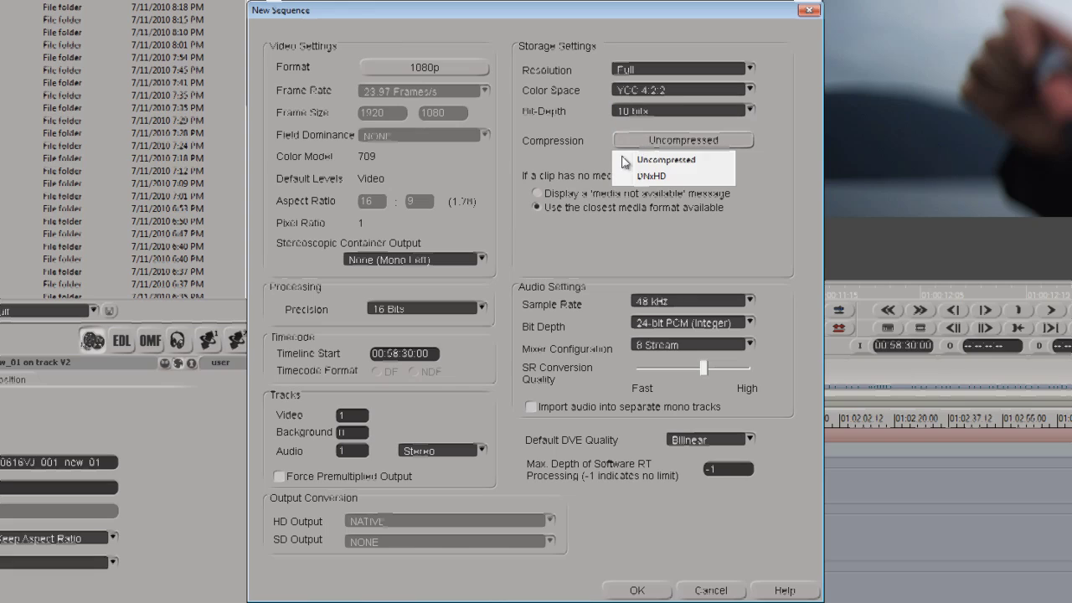
pyautogui.click(647, 176)
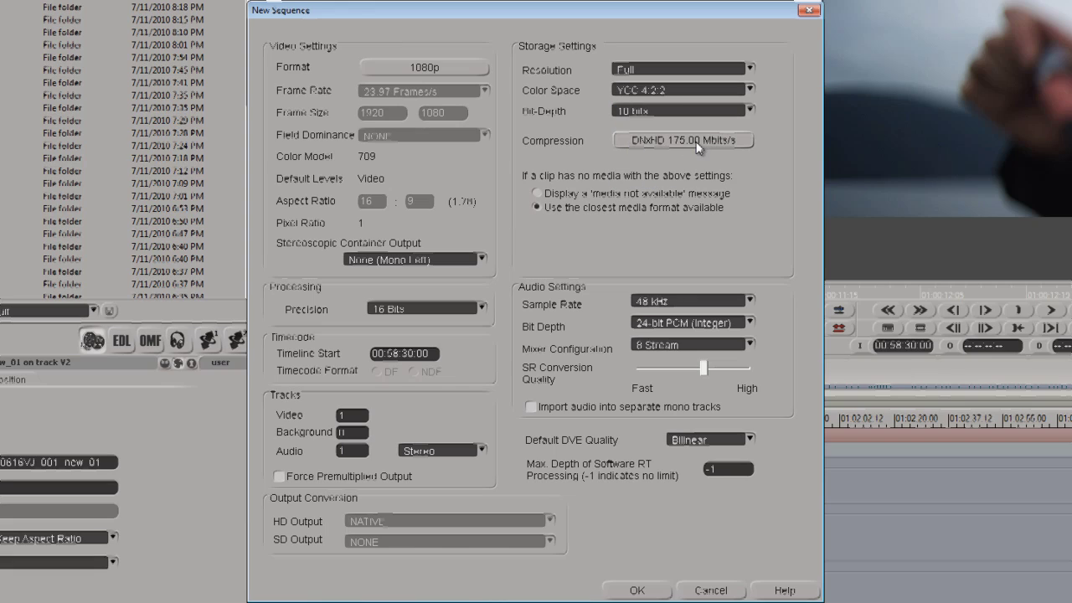
# Step: Set the storage bit depth to 8 bits with DNxHD 115 compression and create the sequence
pyautogui.click(645, 112)
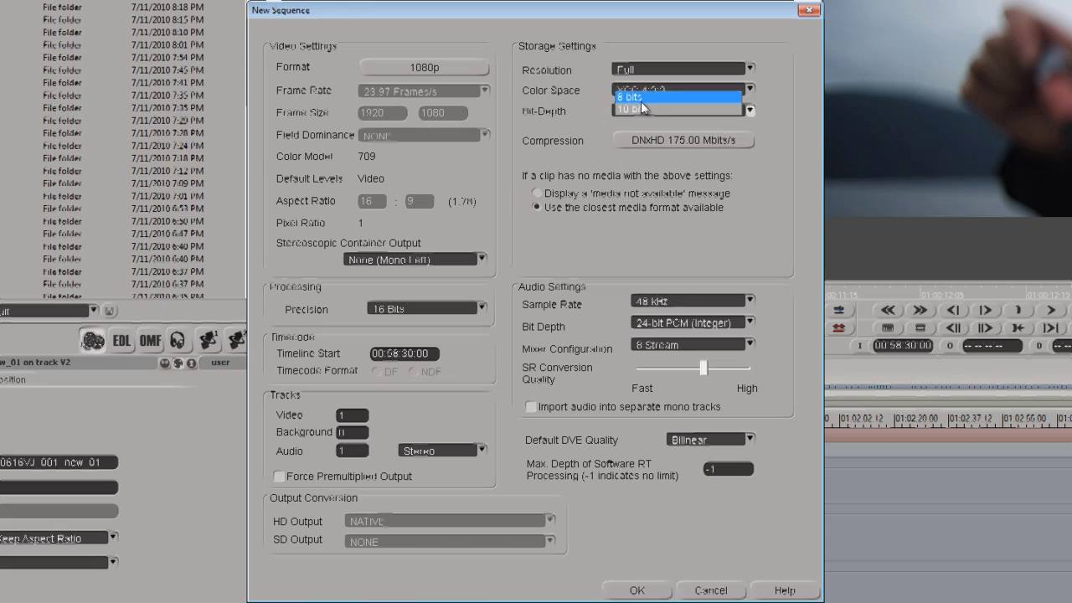
pyautogui.click(641, 101)
pyautogui.click(643, 152)
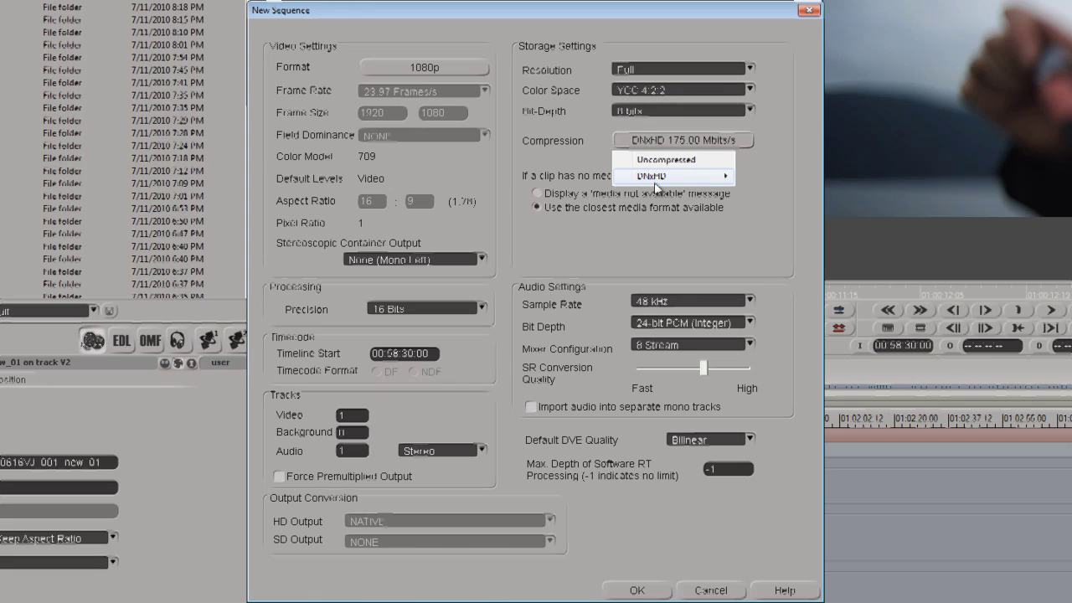
pyautogui.moveTo(659, 177)
pyautogui.click(567, 177)
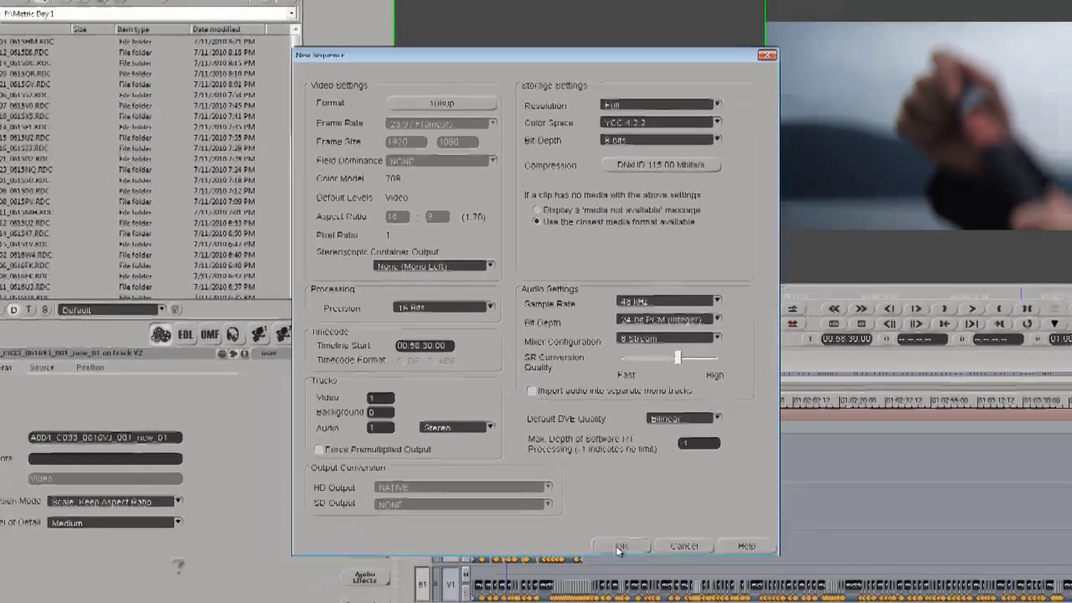
pyautogui.click(637, 590)
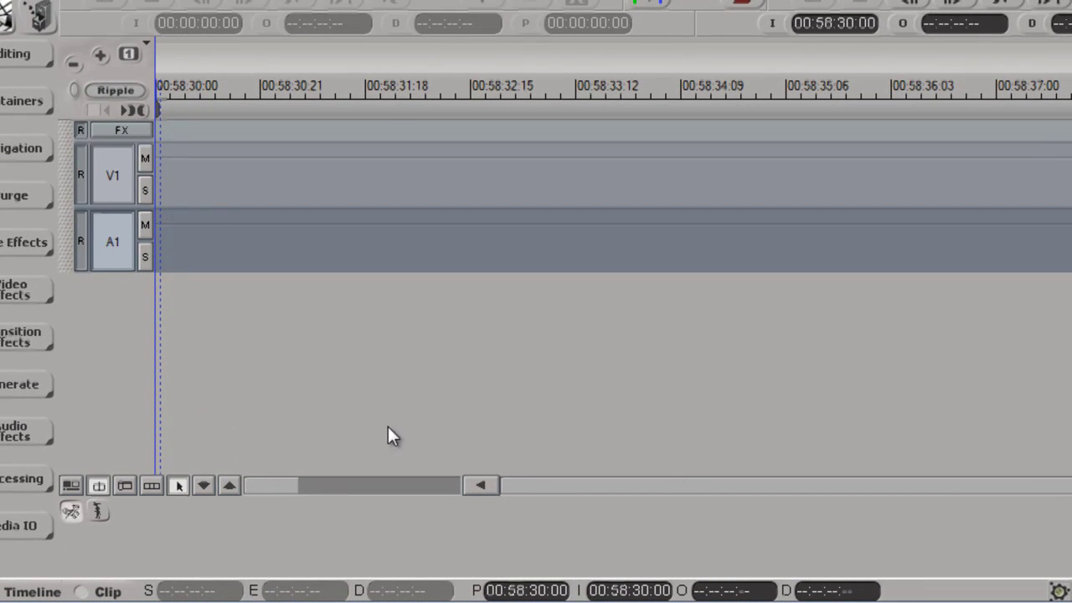
pyautogui.moveTo(390, 589)
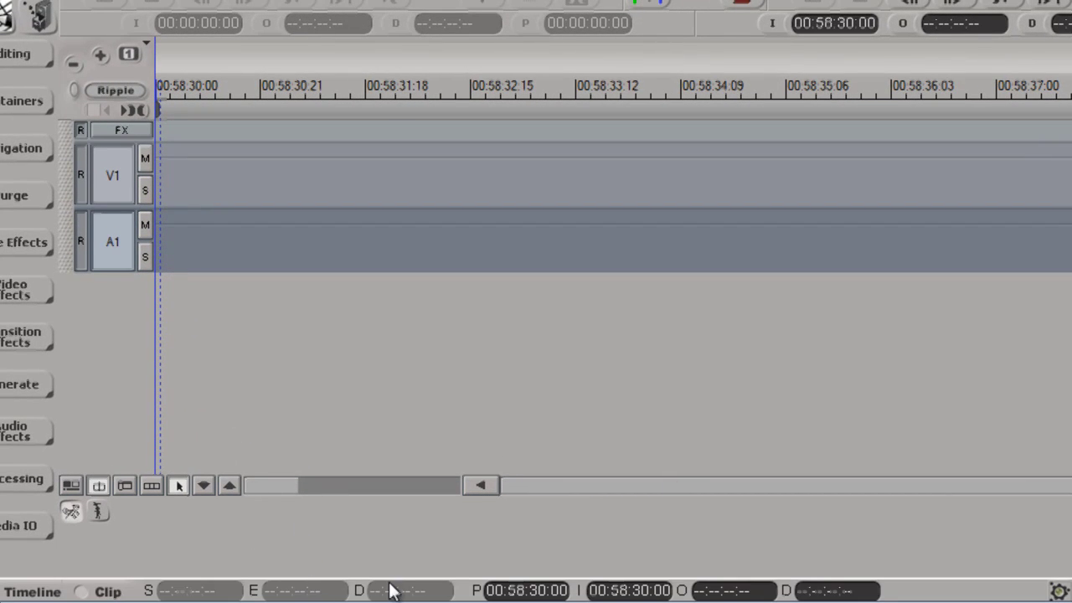
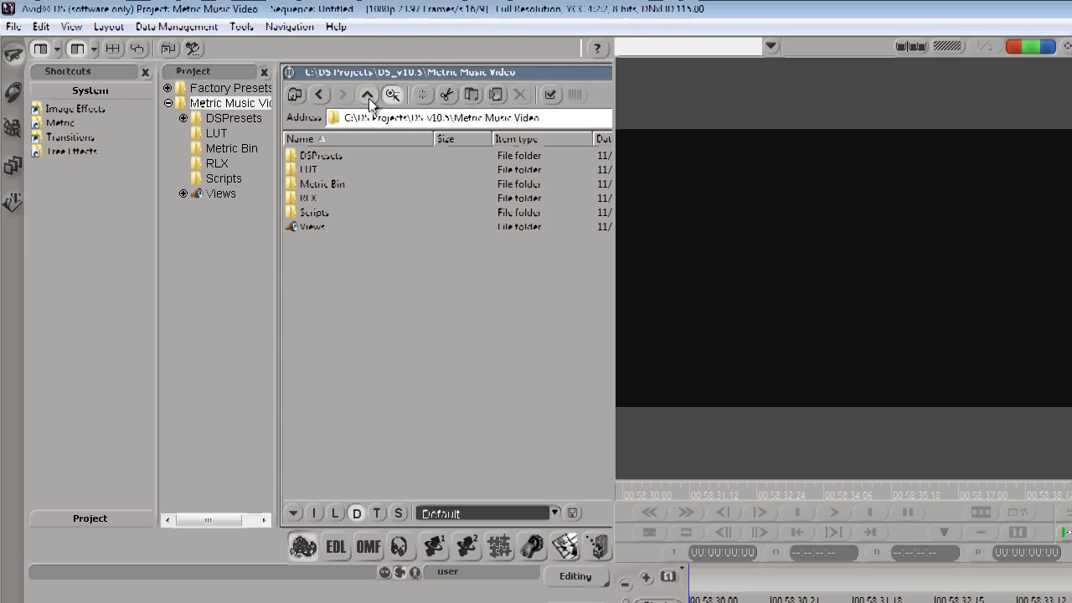
# Step: Copy all folders from the desktop's Default Project Folders into the Metric Music Video project folder
pyautogui.click(369, 95)
pyautogui.click(368, 95)
pyautogui.click(368, 96)
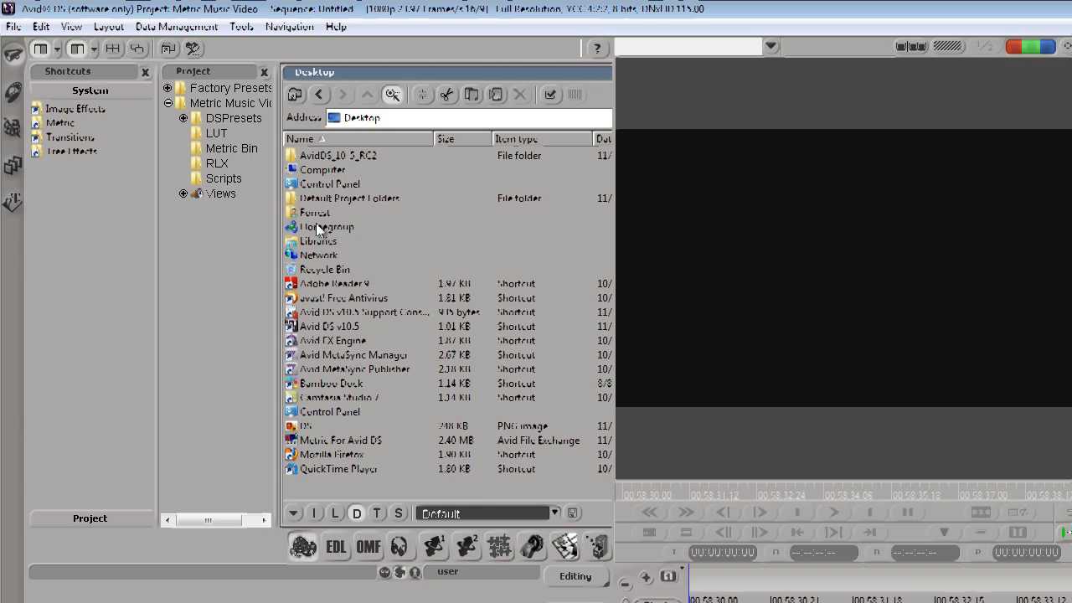
pyautogui.doubleClick(387, 203)
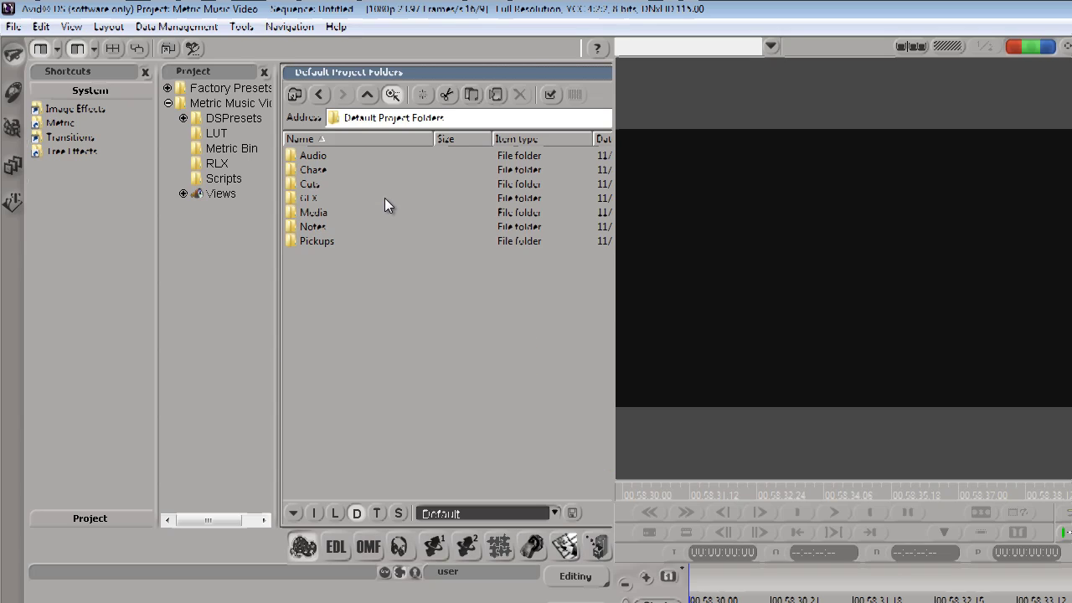
pyautogui.moveTo(377, 259)
pyautogui.mouseDown()
pyautogui.moveTo(360, 210)
pyautogui.moveTo(318, 155)
pyautogui.moveTo(303, 174)
pyautogui.mouseUp()
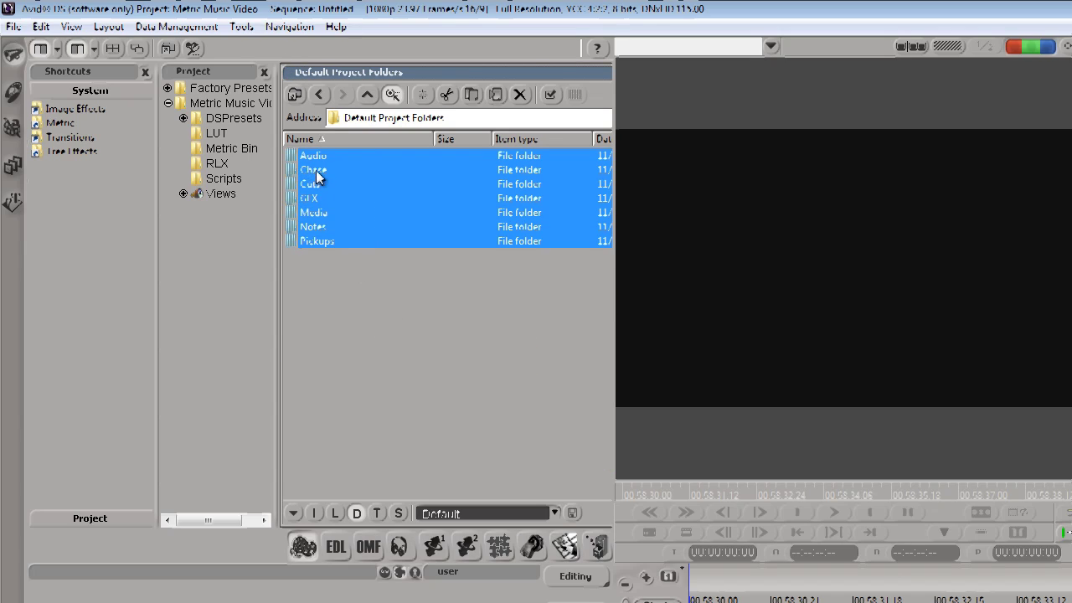
pyautogui.click(222, 103)
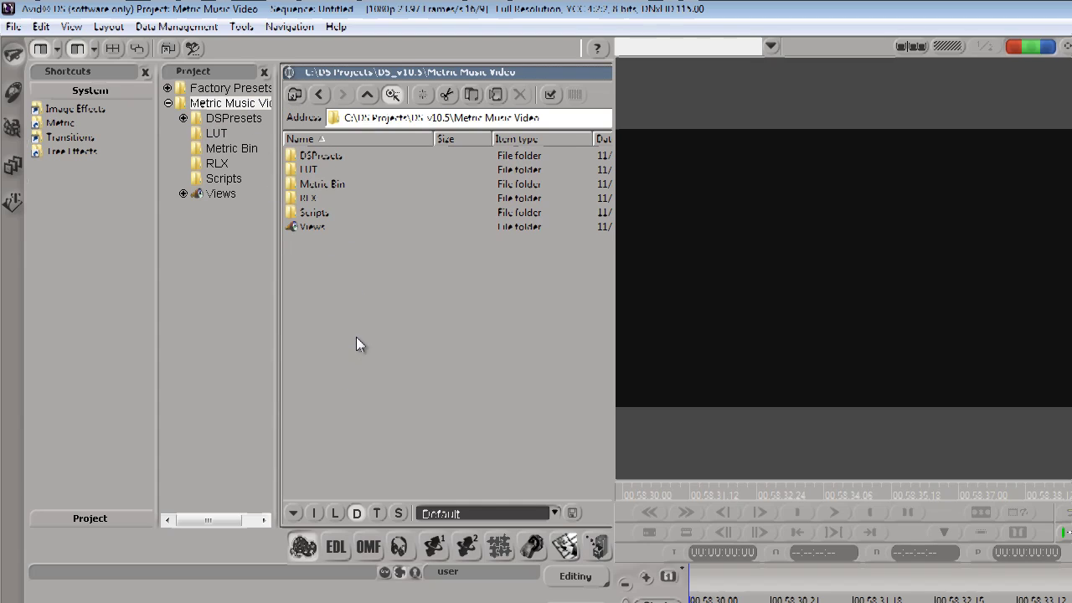
pyautogui.hotkey('ctrl', 'v')
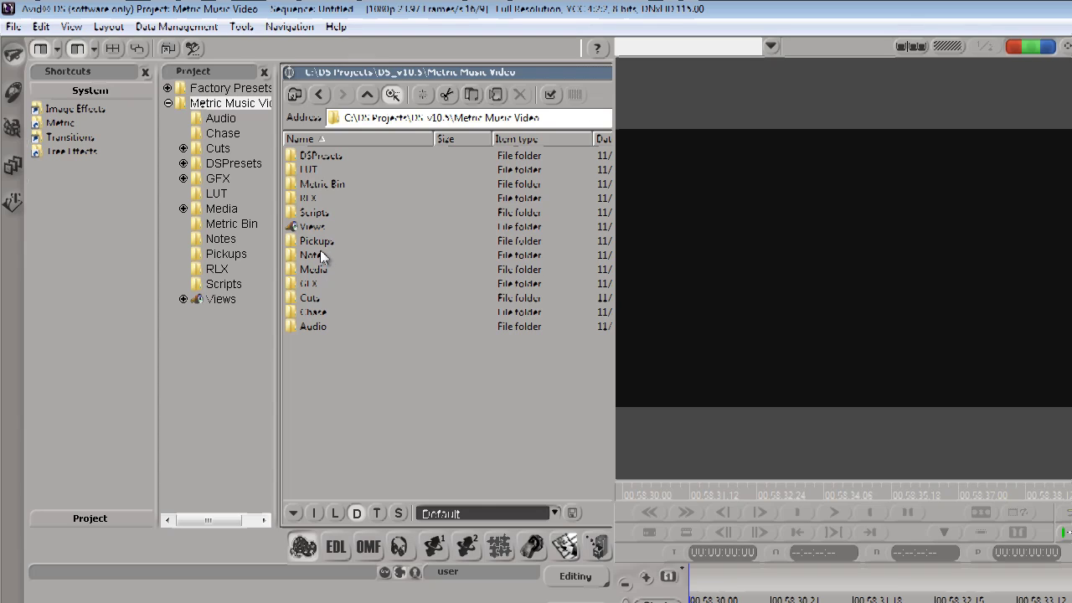
# Step: Examine the project's Cuts folder and its Masters subfolder, and return to the Metric Music Video folder
pyautogui.doubleClick(312, 296)
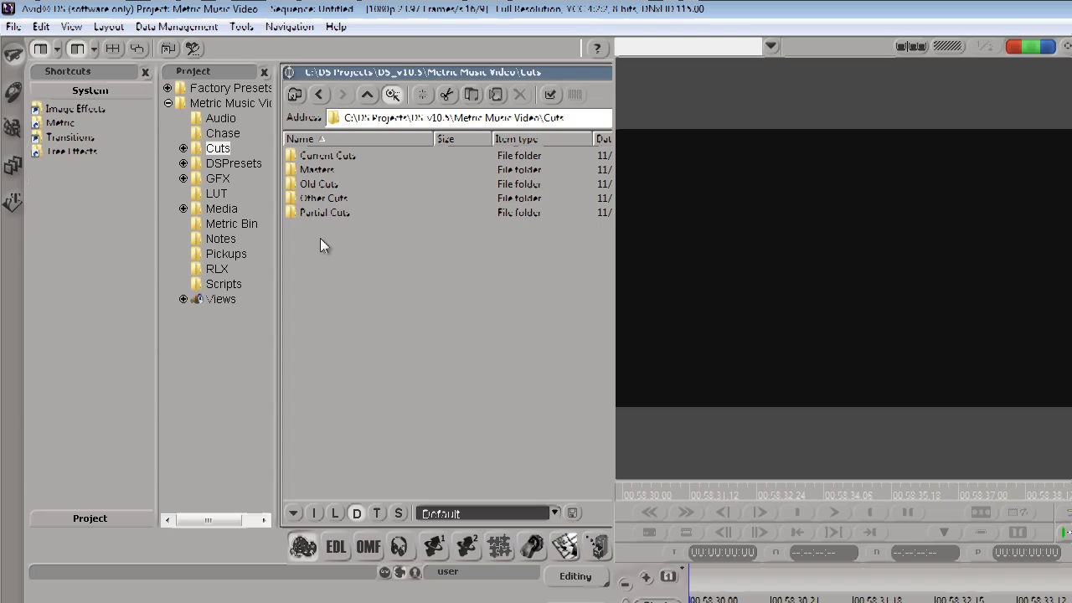
pyautogui.doubleClick(322, 171)
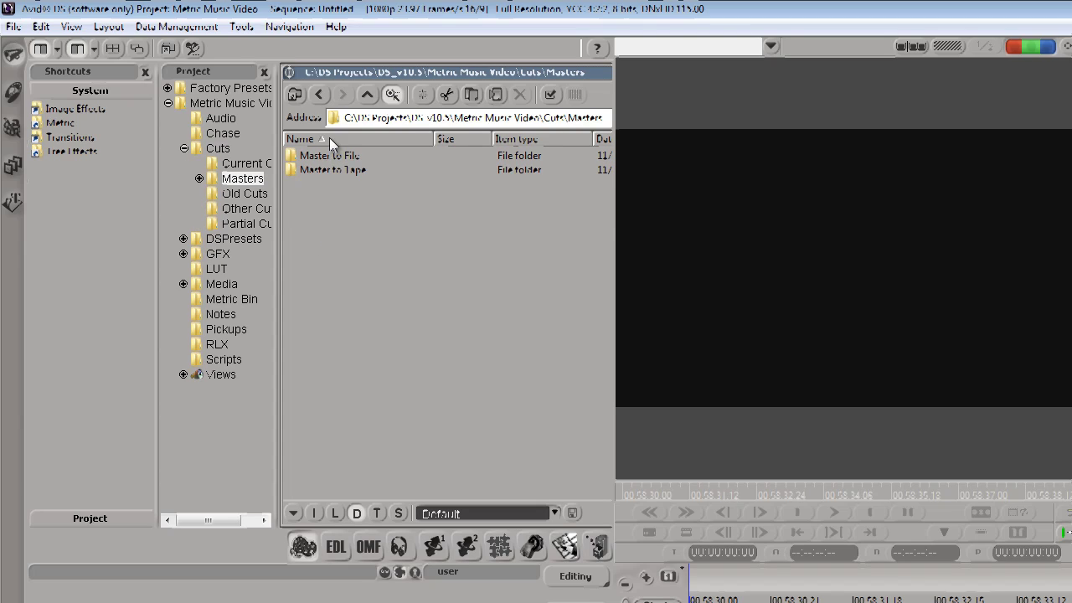
pyautogui.click(319, 94)
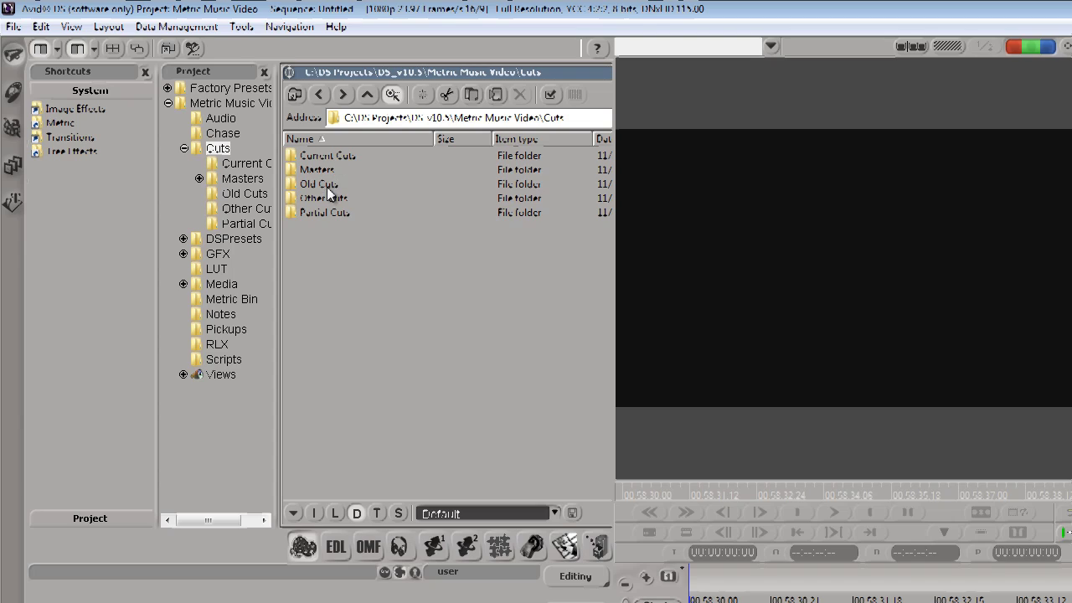
pyautogui.click(319, 95)
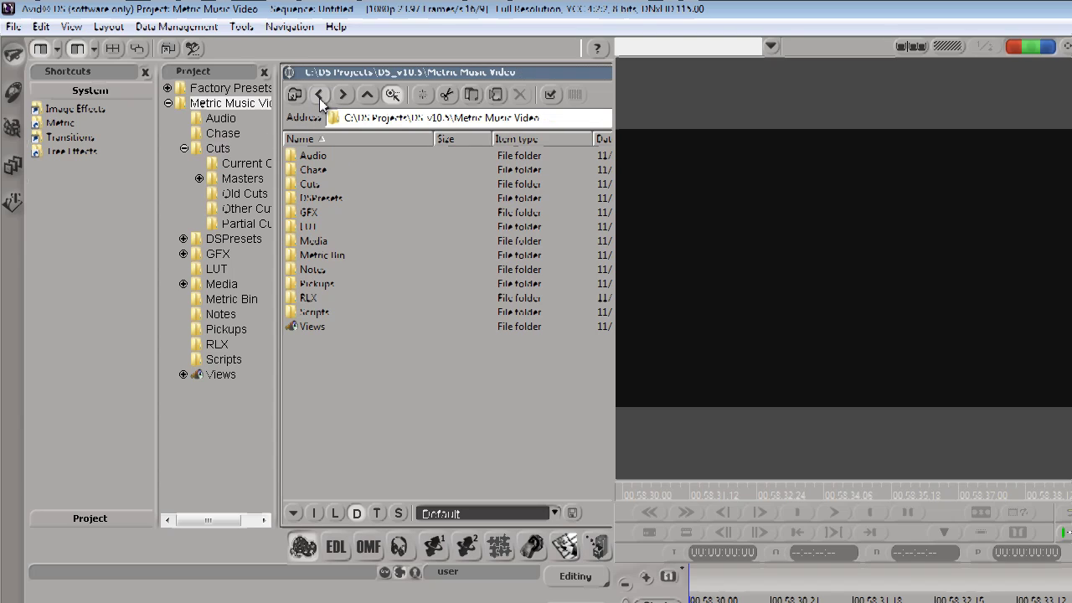
# Step: Examine the Notes folder, and return to the Metric Music Video folder with the Cuts branch collapsed in the project tree
pyautogui.doubleClick(313, 269)
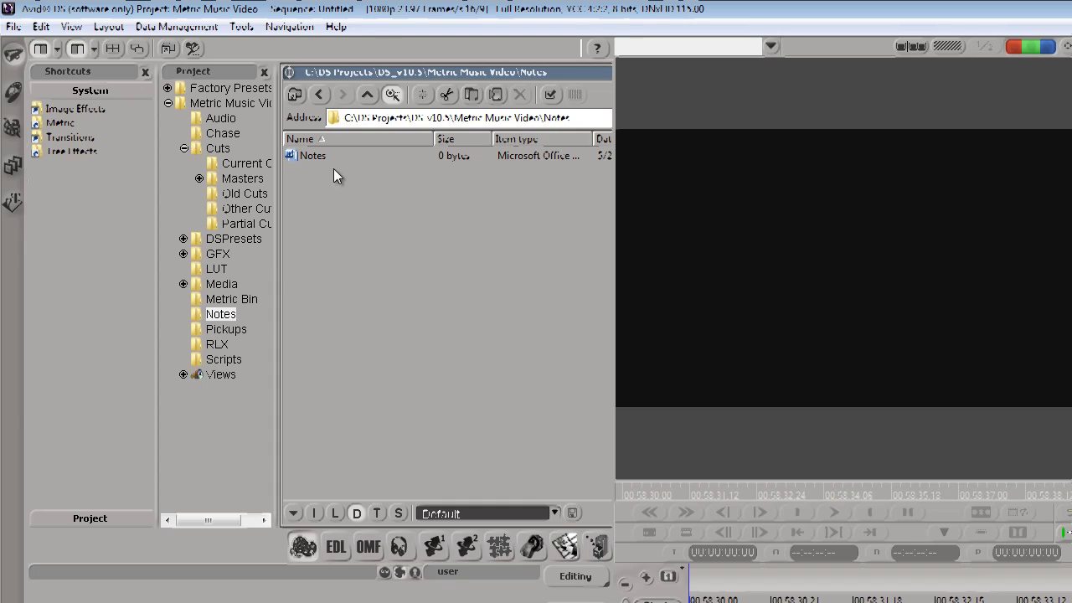
pyautogui.doubleClick(211, 88)
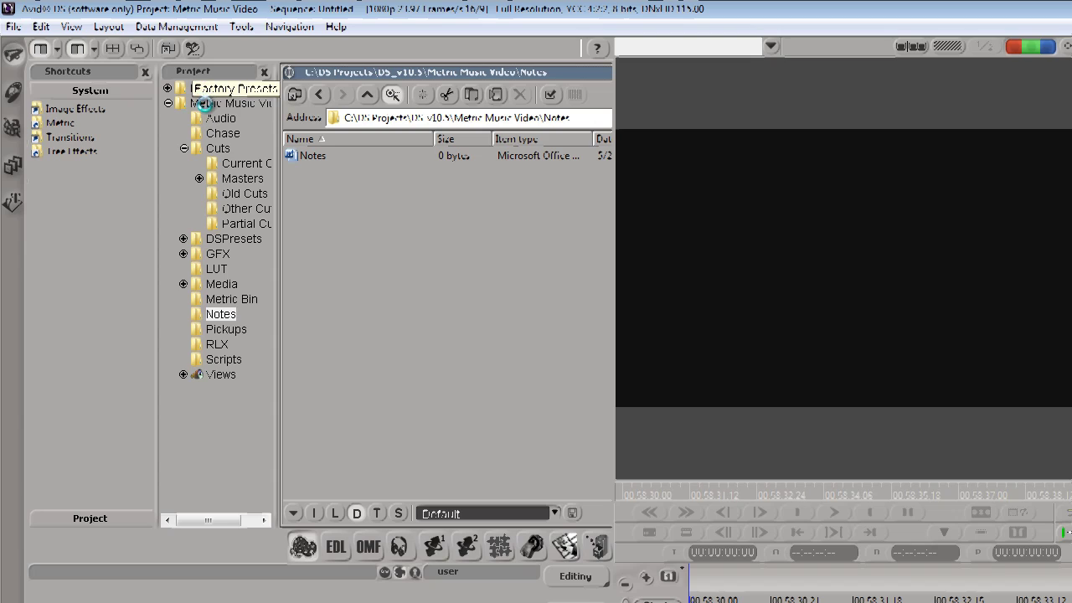
pyautogui.click(167, 88)
pyautogui.click(169, 103)
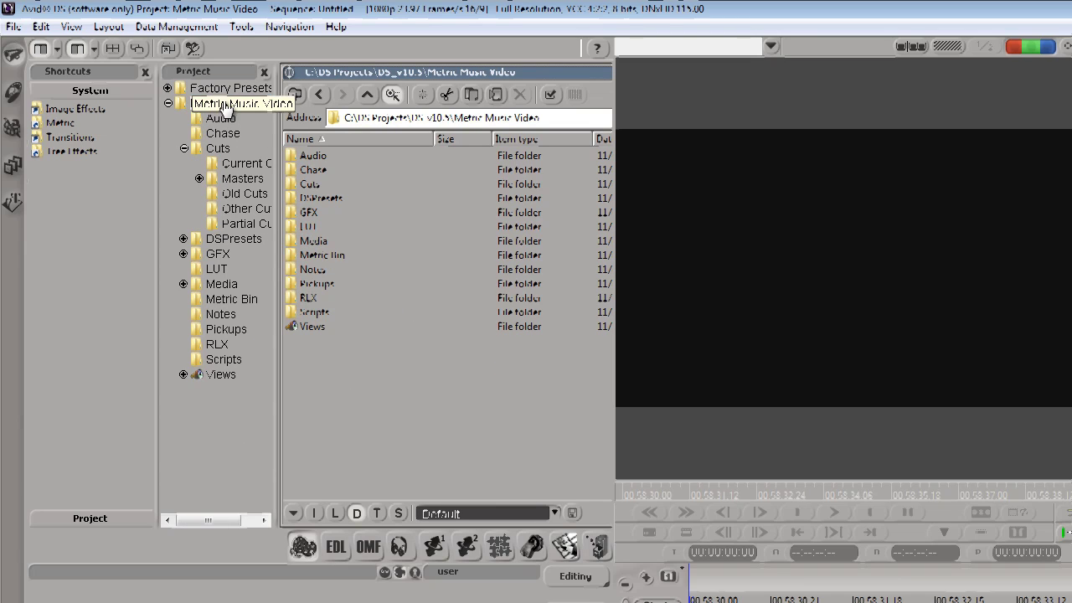
pyautogui.click(184, 148)
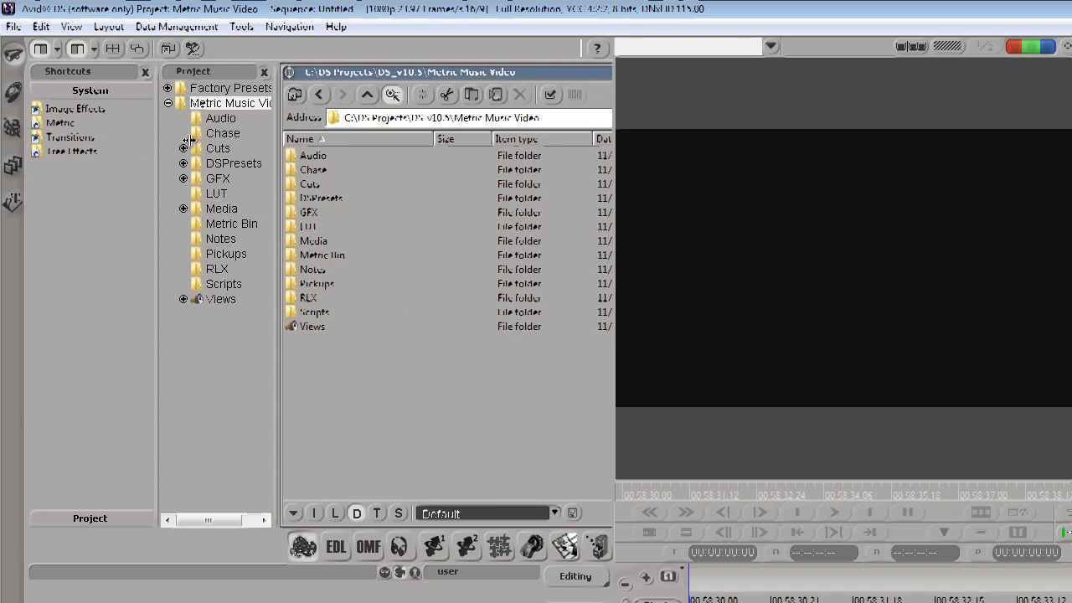
# Step: Try Center, Keep Original Size as the sequence's media conversion mode, and lock the media mode to the preset again
pyautogui.click(226, 104)
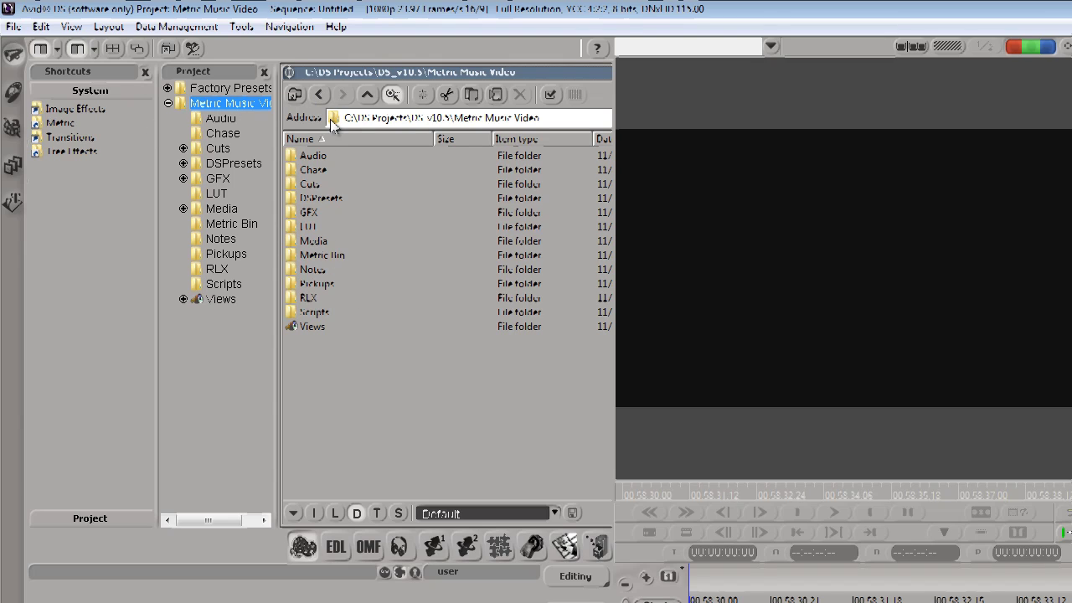
pyautogui.click(13, 26)
pyautogui.click(52, 147)
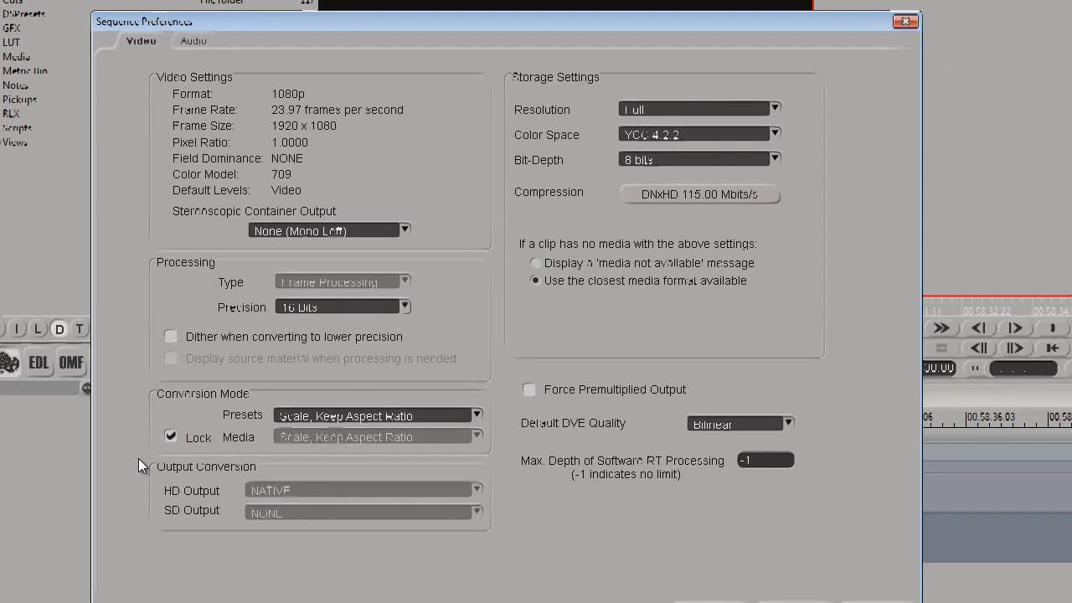
pyautogui.click(170, 437)
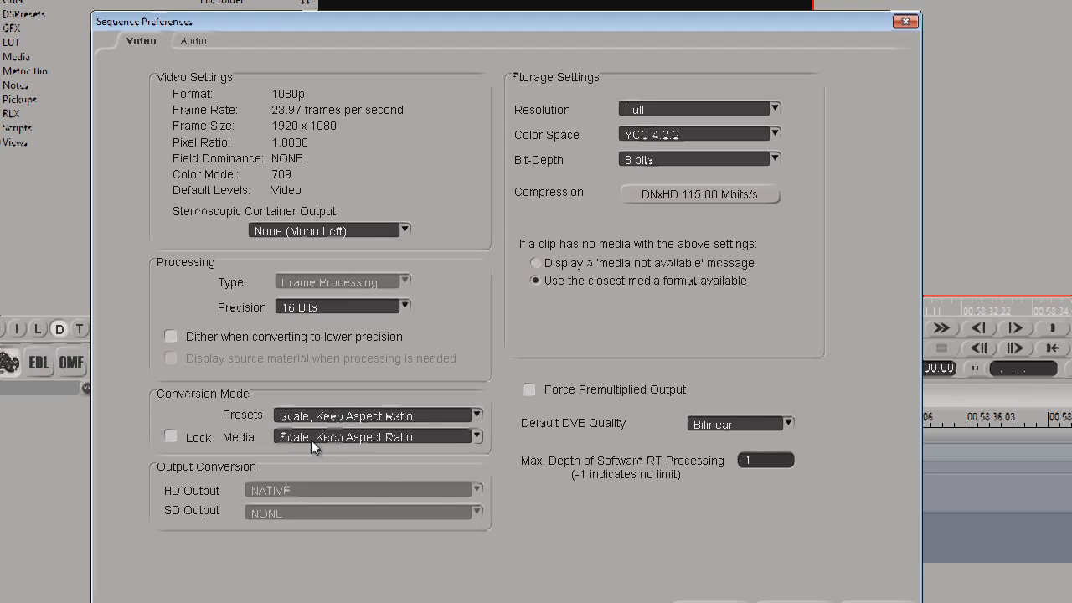
pyautogui.click(472, 439)
pyautogui.click(400, 455)
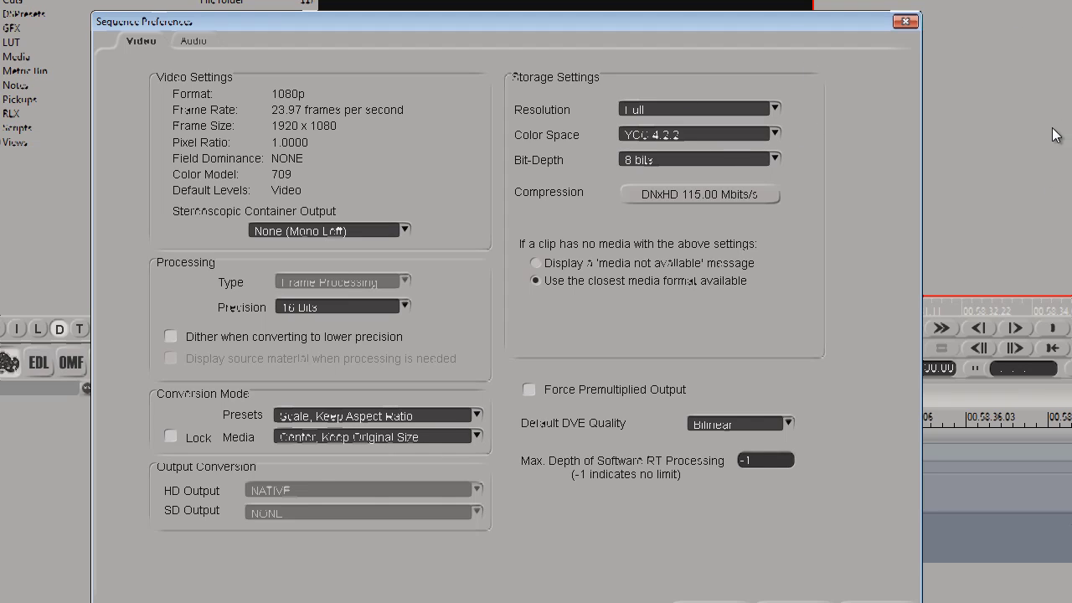
pyautogui.click(172, 437)
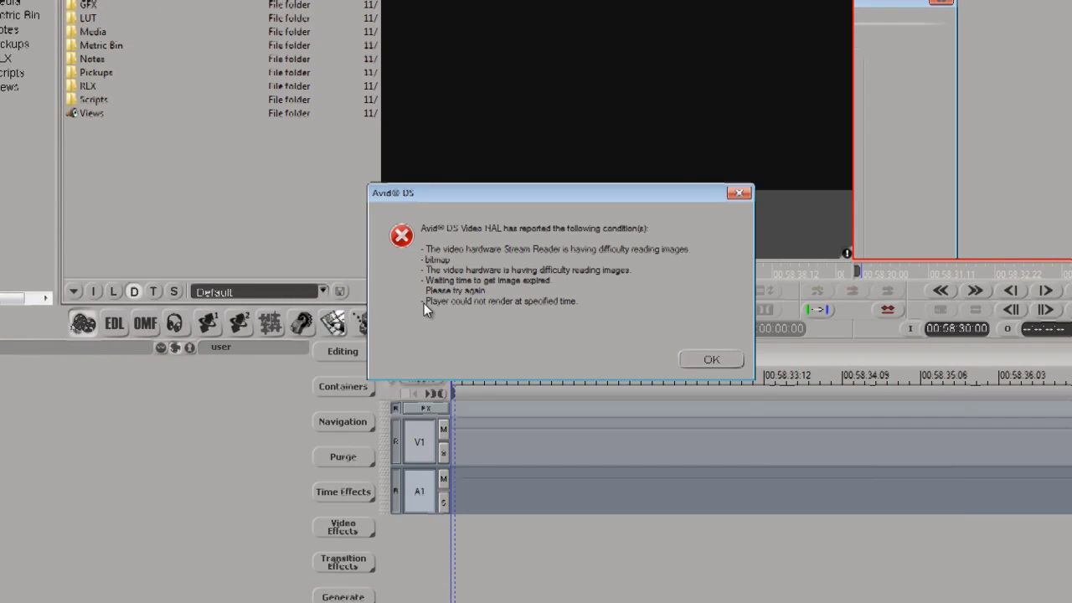
pyautogui.click(708, 363)
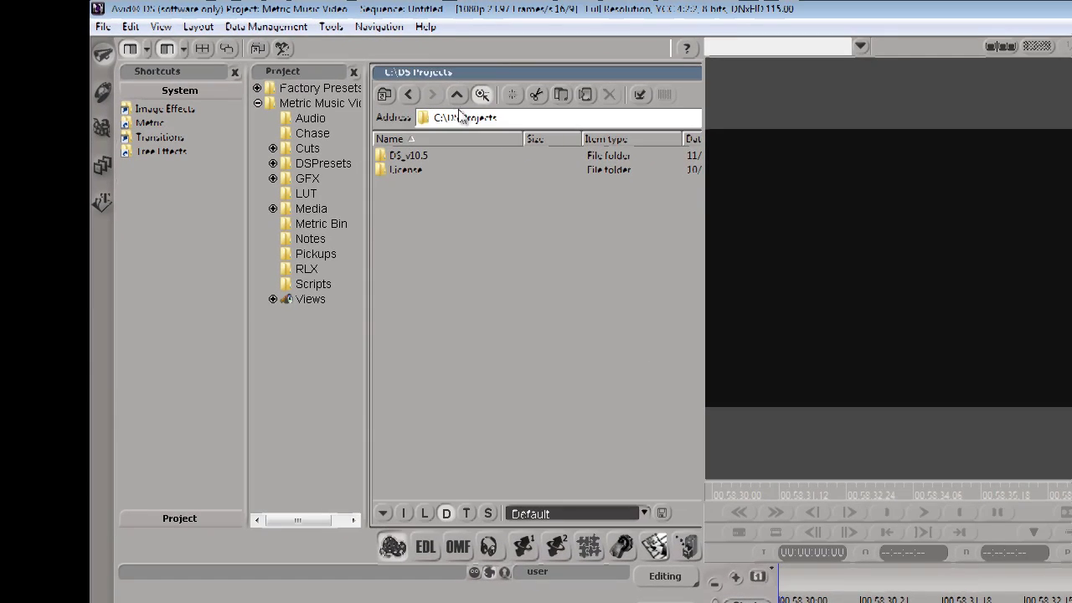
# Step: Open the Metric For Avid DS exchange file in F:\Metric Day 1, with the shortcuts and project tree hidden
pyautogui.click(456, 94)
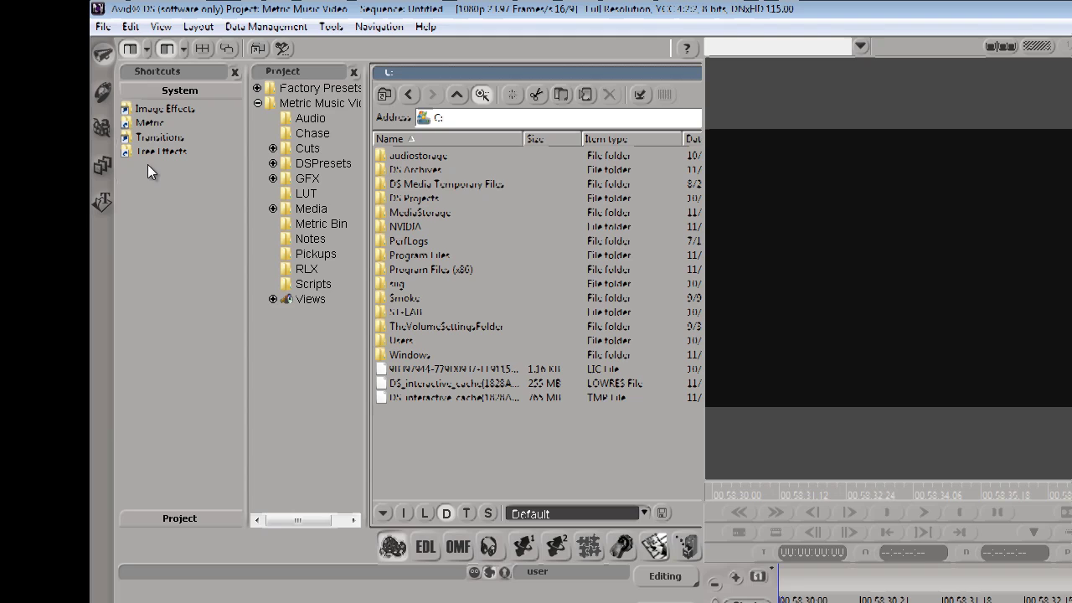
pyautogui.click(130, 48)
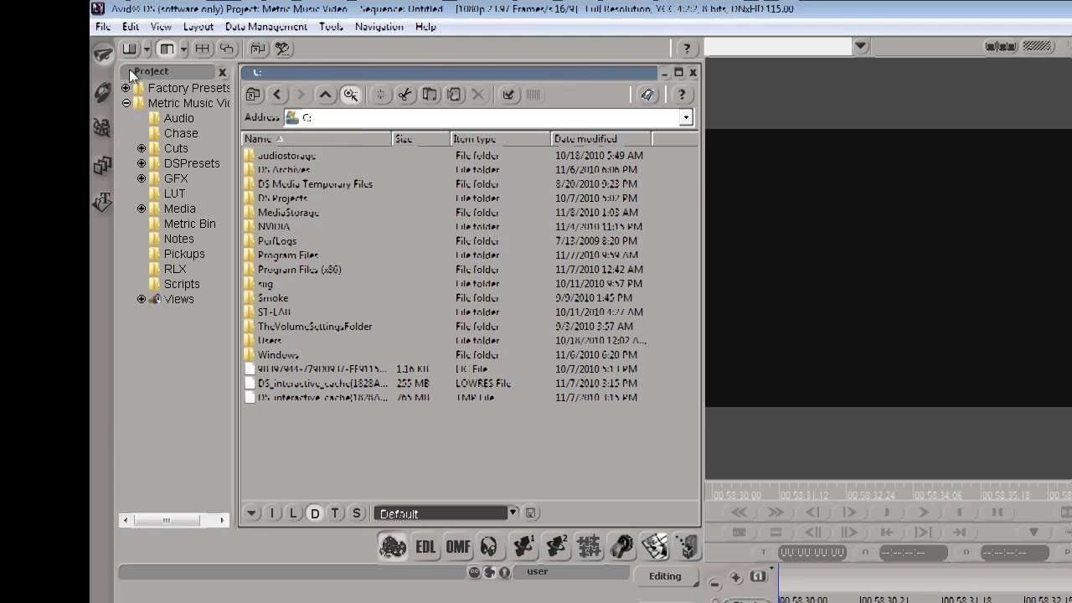
pyautogui.click(129, 48)
pyautogui.click(146, 123)
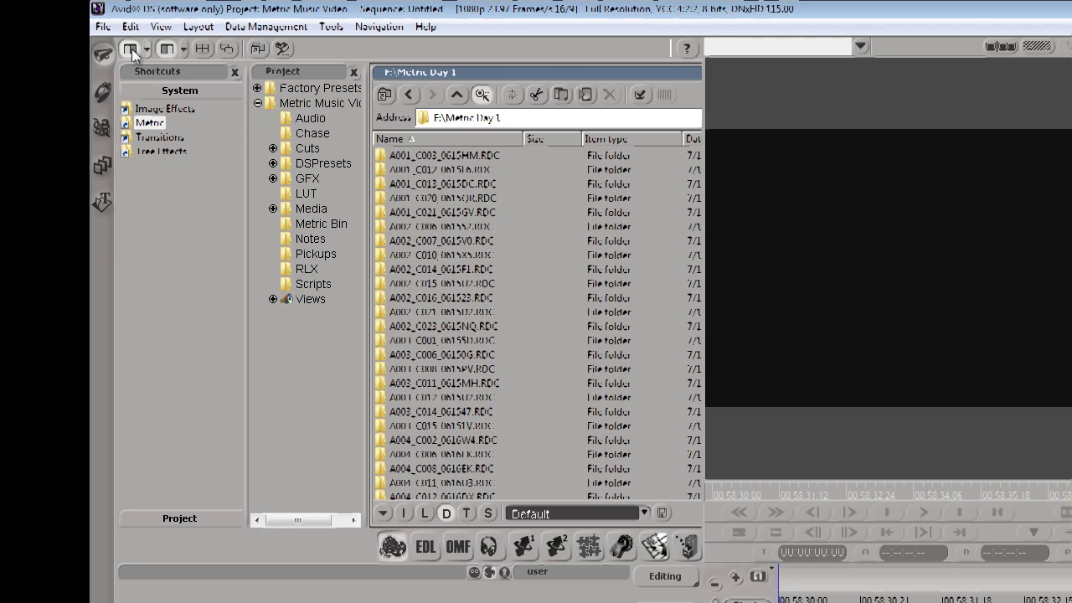
pyautogui.click(167, 48)
pyautogui.click(201, 48)
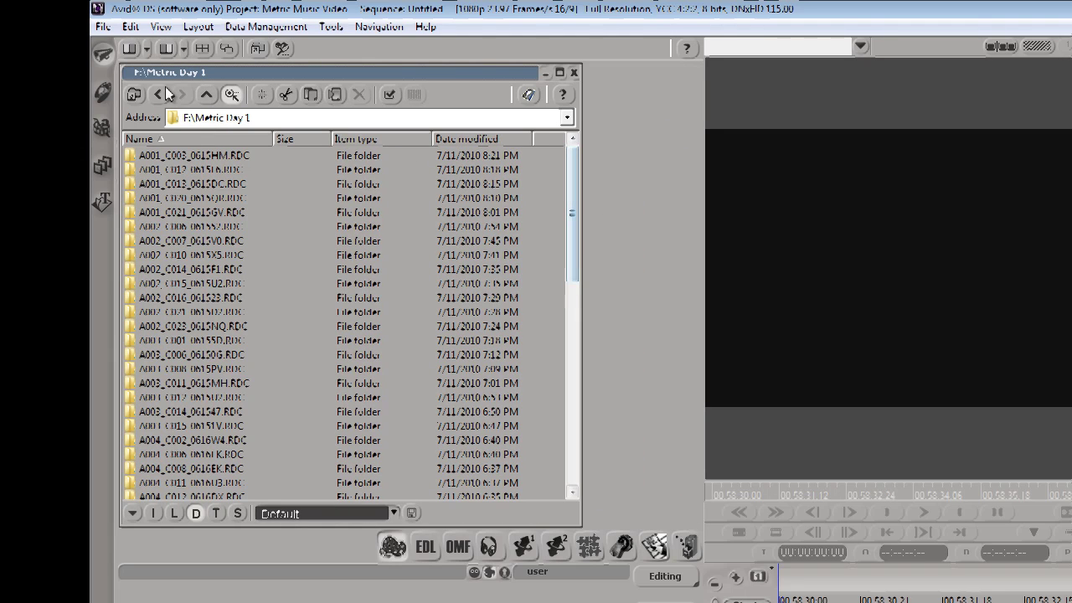
pyautogui.moveTo(689, 170); pyautogui.dragTo(676, 385)
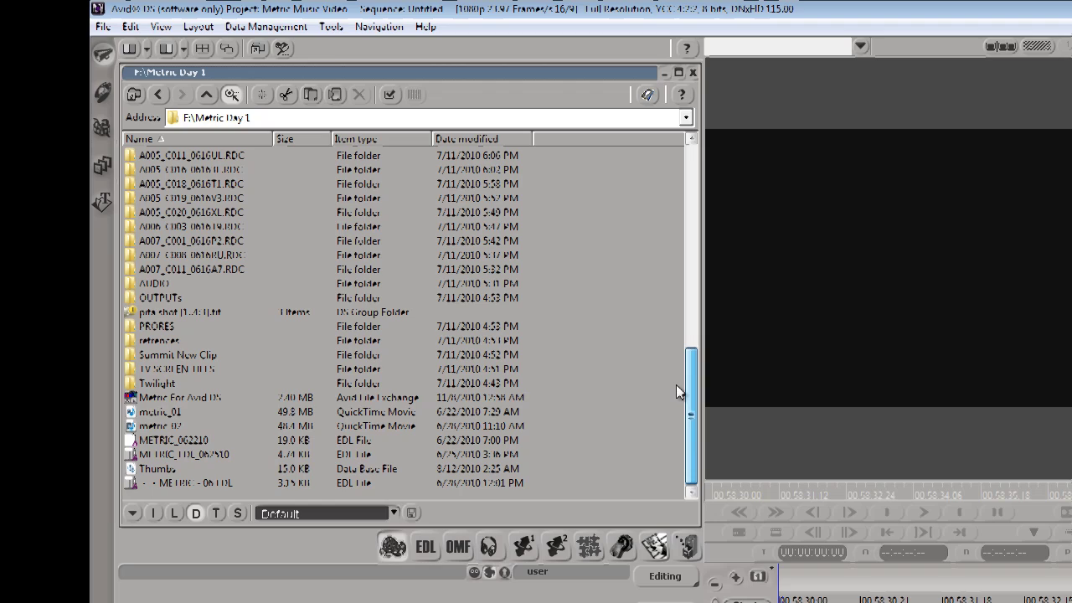
pyautogui.click(196, 399)
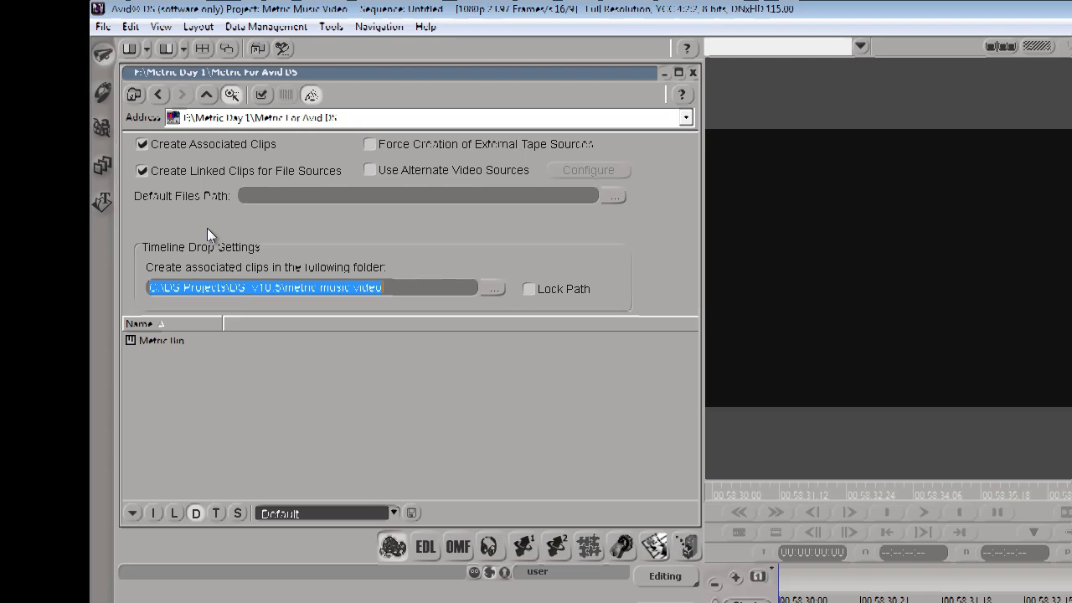
# Step: Try forcing external tape sources instead of linked clips for file sources, and restore both conform options
pyautogui.click(174, 168)
pyautogui.click(372, 143)
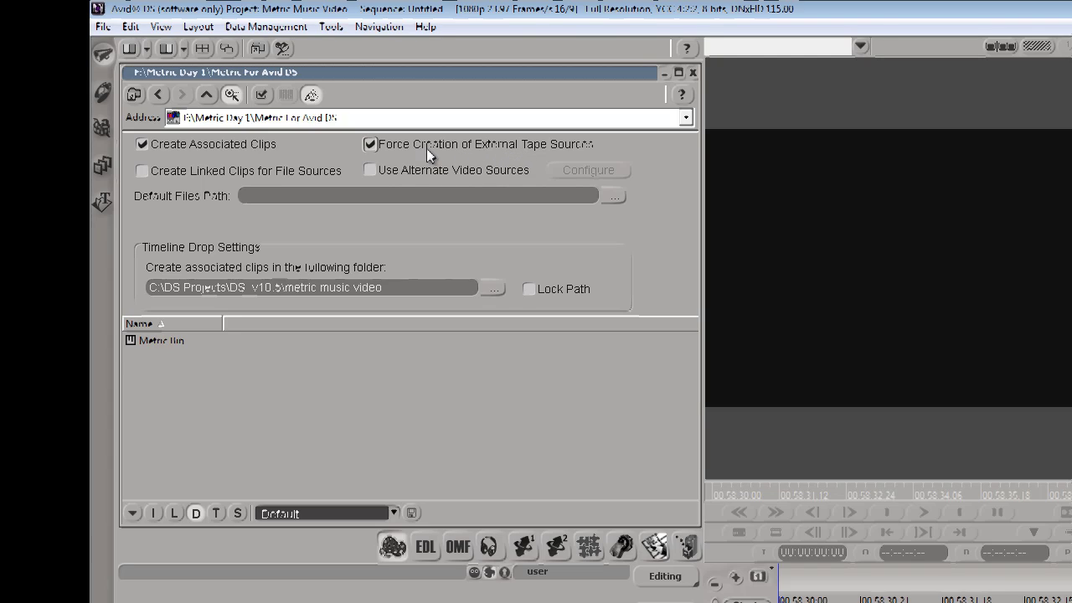
pyautogui.click(379, 145)
pyautogui.click(171, 172)
# Step: Open the Metric Bin and exclude master clips, subclips, effects and motion effects from its display so the sequence is listed alone
pyautogui.doubleClick(134, 339)
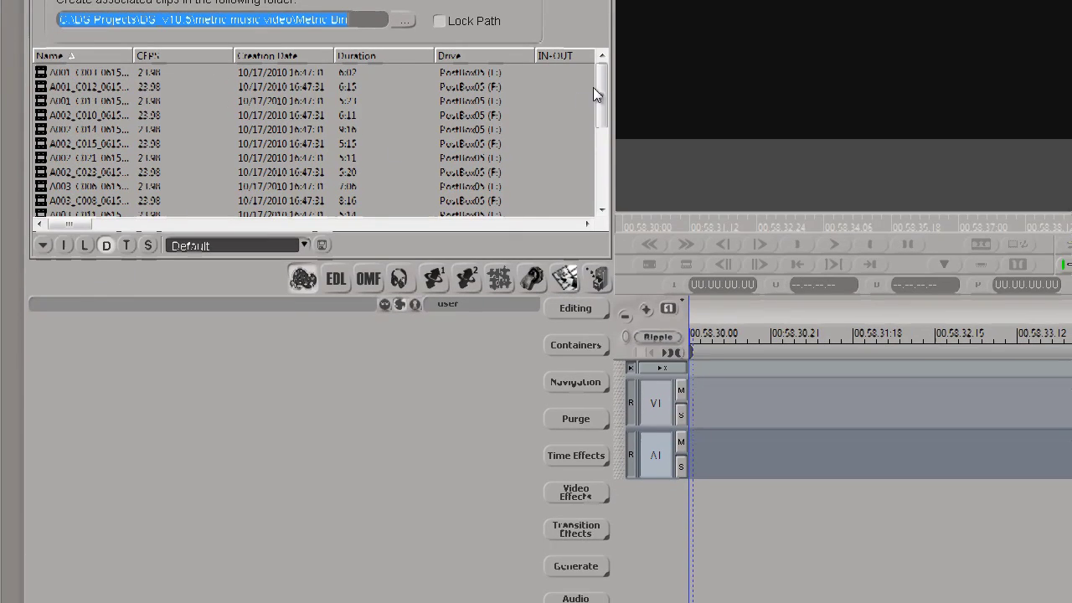
pyautogui.moveTo(600, 79); pyautogui.dragTo(604, 185)
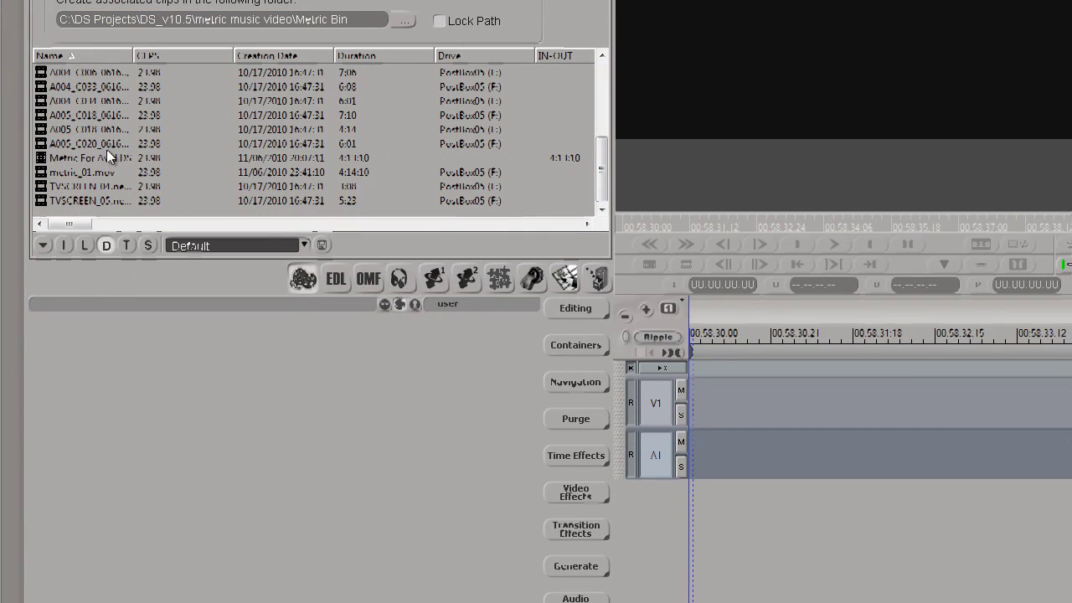
pyautogui.click(37, 246)
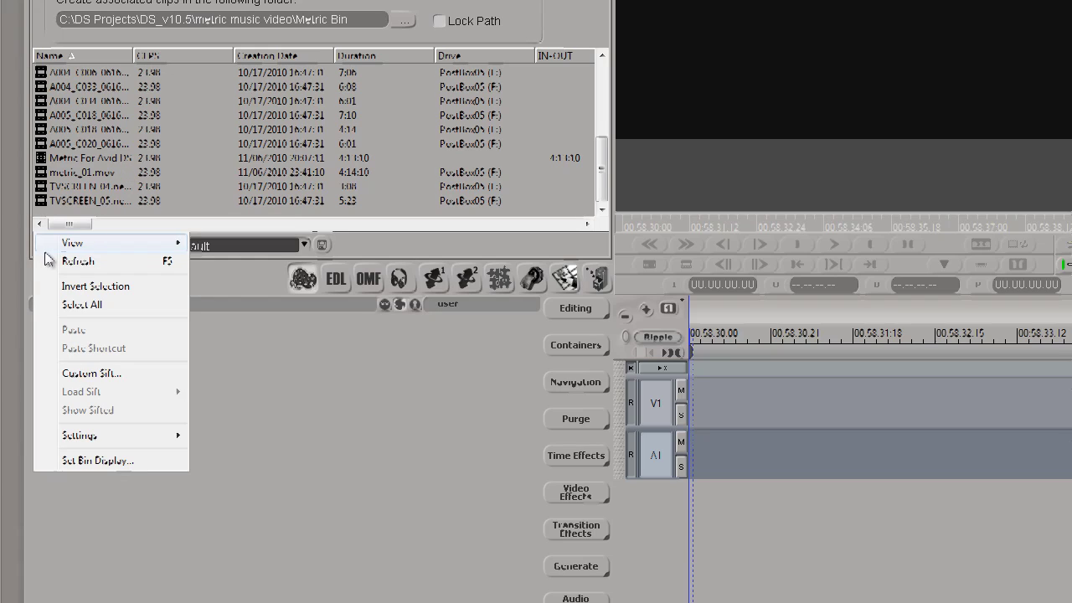
pyautogui.click(88, 461)
pyautogui.click(687, 108)
pyautogui.click(686, 86)
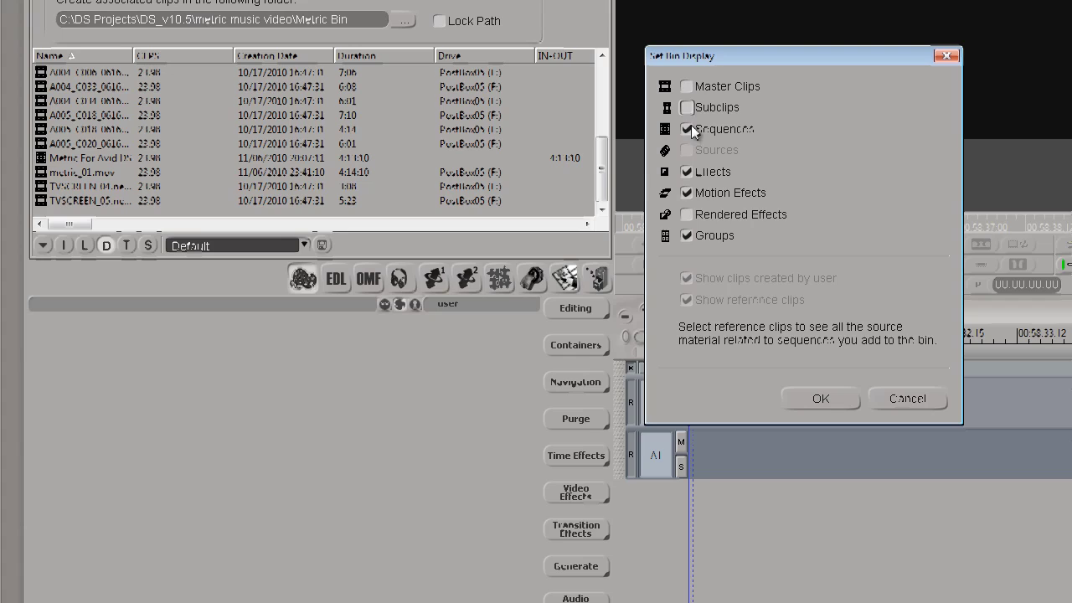
pyautogui.click(688, 171)
pyautogui.click(691, 193)
pyautogui.click(820, 398)
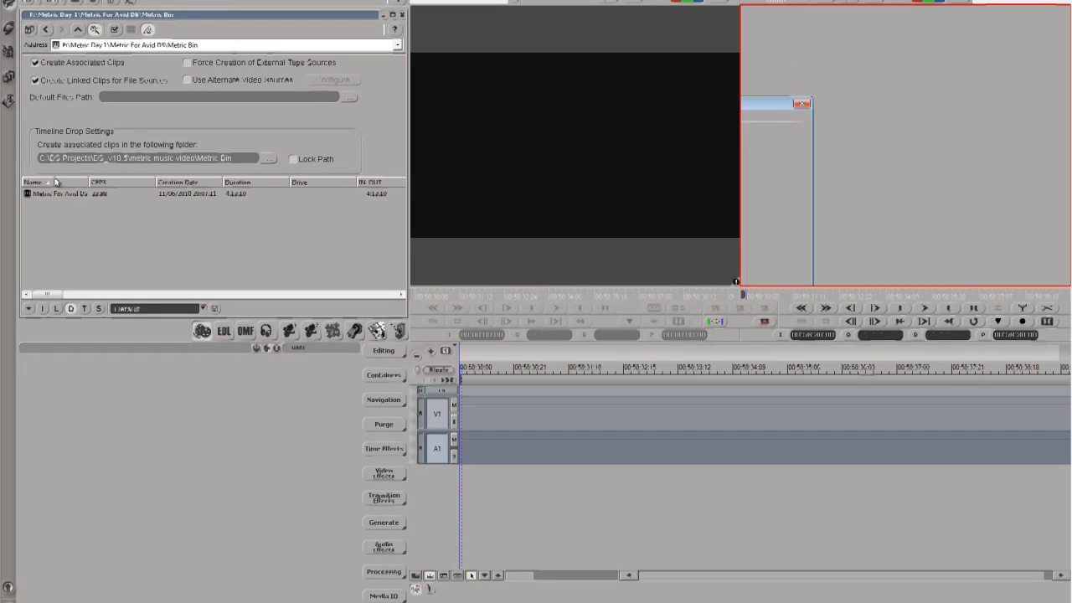
# Step: Conform the Metric For Avid DS sequence onto the timeline and examine the V2 track notes in the conform log
pyautogui.moveTo(31, 197); pyautogui.dragTo(563, 418)
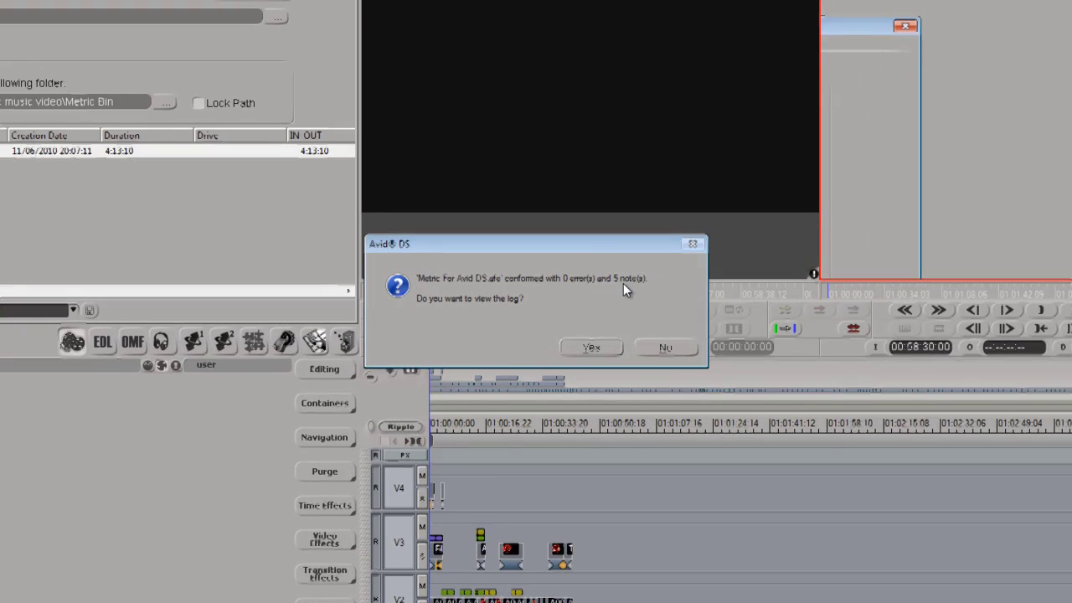
pyautogui.click(595, 353)
pyautogui.doubleClick(276, 146)
pyautogui.click(274, 159)
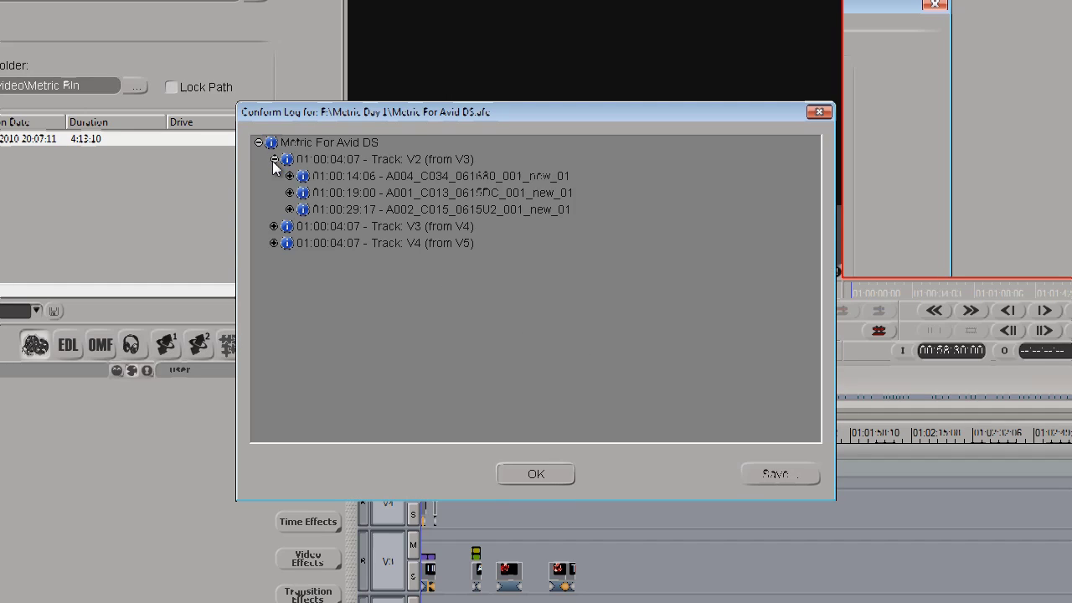
pyautogui.click(289, 177)
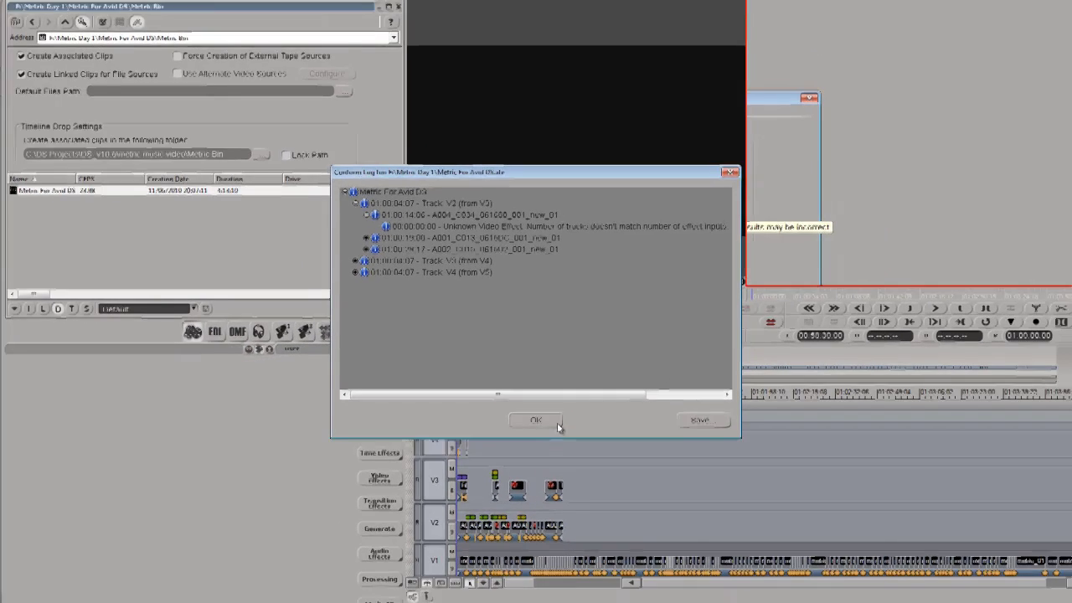
pyautogui.click(561, 471)
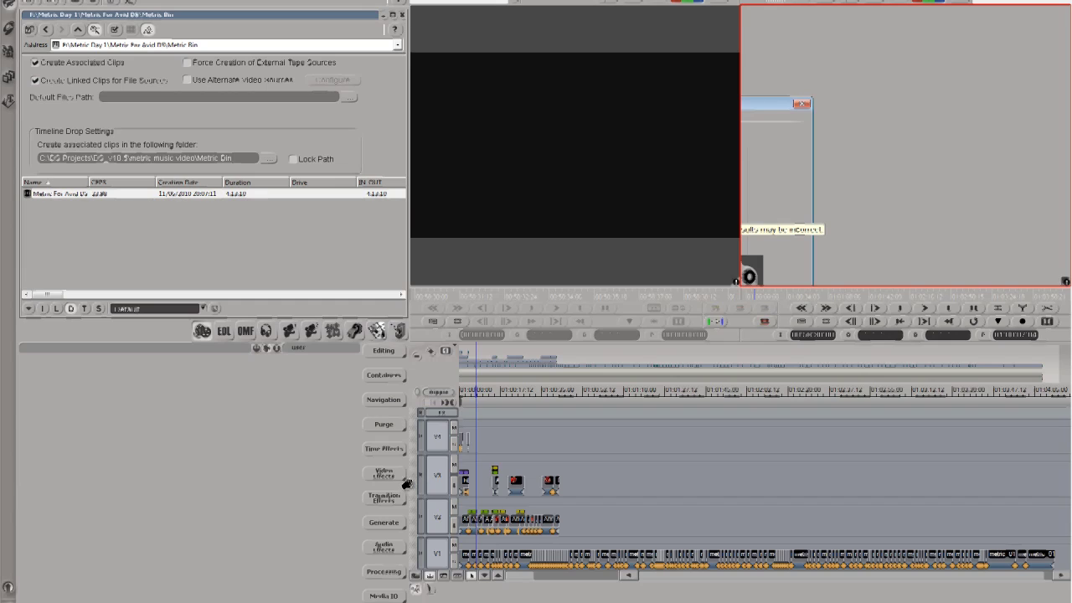
# Step: Show the safe action and title guides over the conformed sequence's picture
pyautogui.scroll(-1, 430, 462)
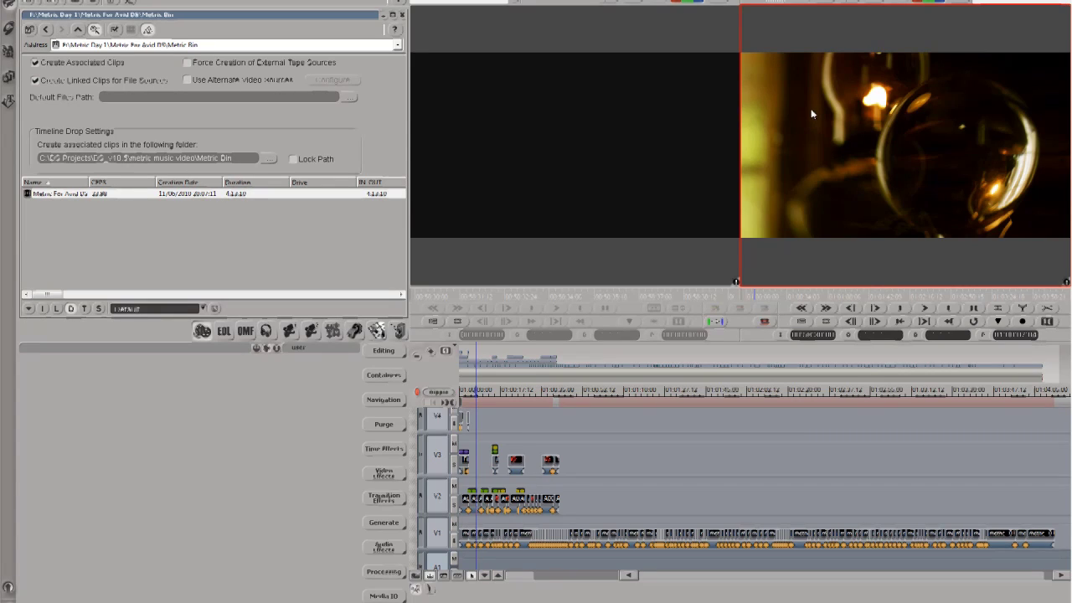
pyautogui.rightClick(858, 149)
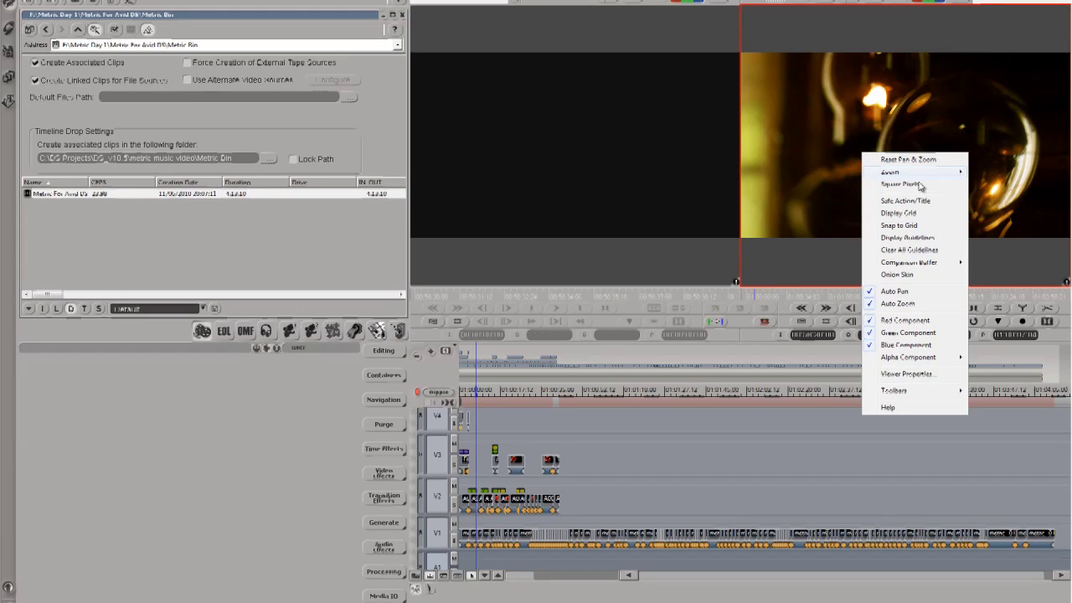
pyautogui.click(918, 208)
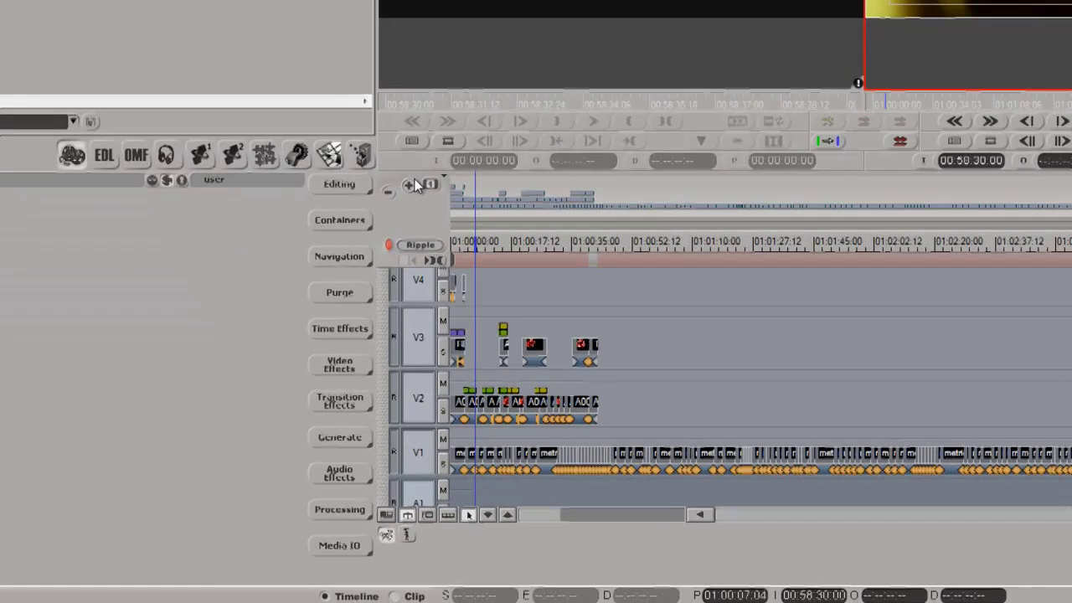
# Step: Set the conversion mode of clip A001_C013_0615DC_001_new_01 on track V2 to keep its original size and position
pyautogui.click(431, 349)
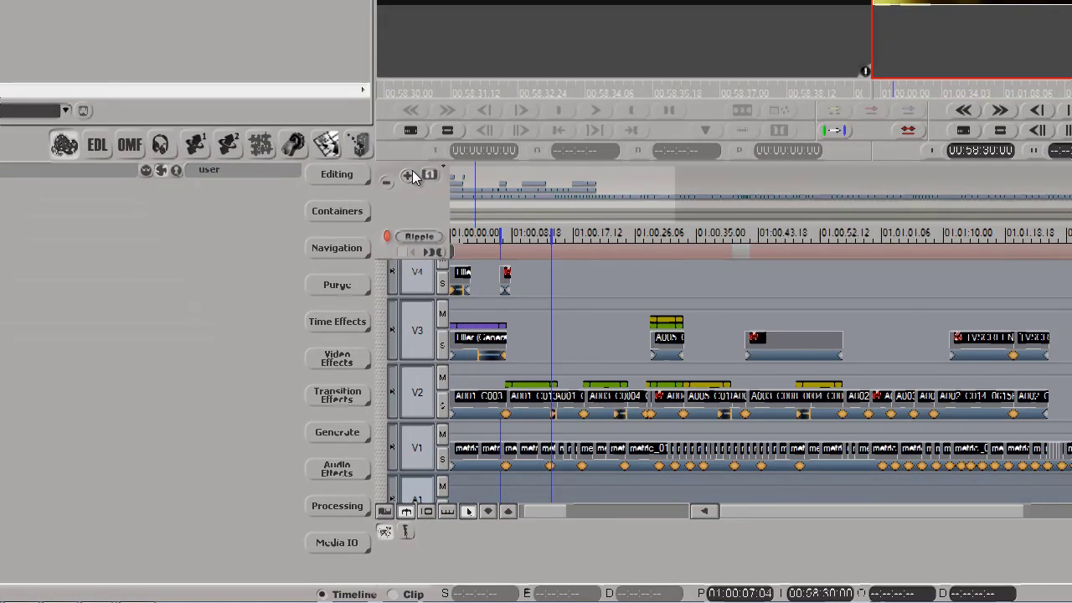
pyautogui.click(411, 174)
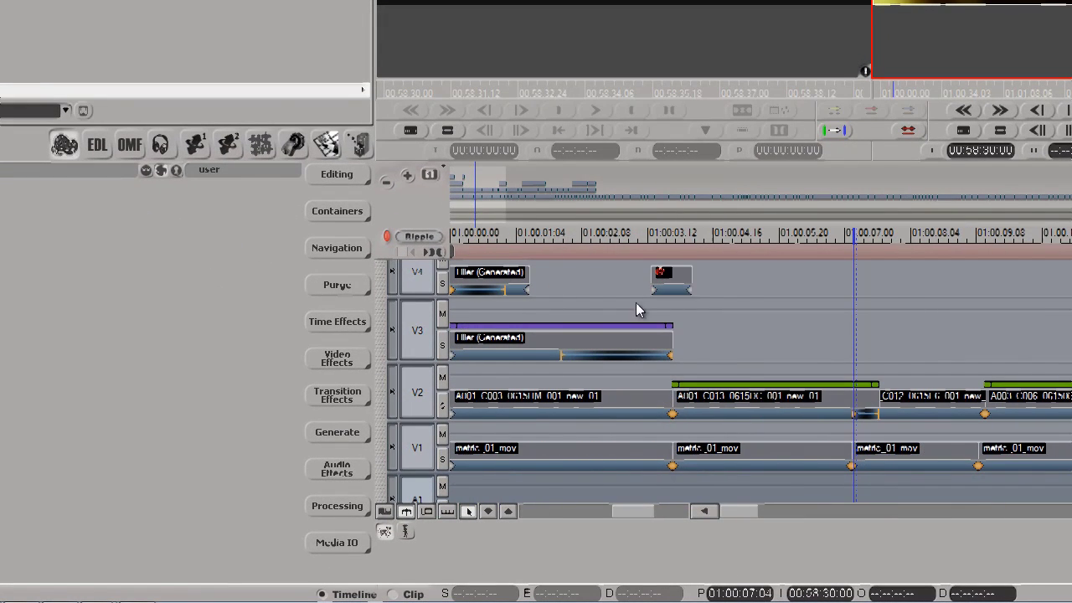
pyautogui.click(834, 399)
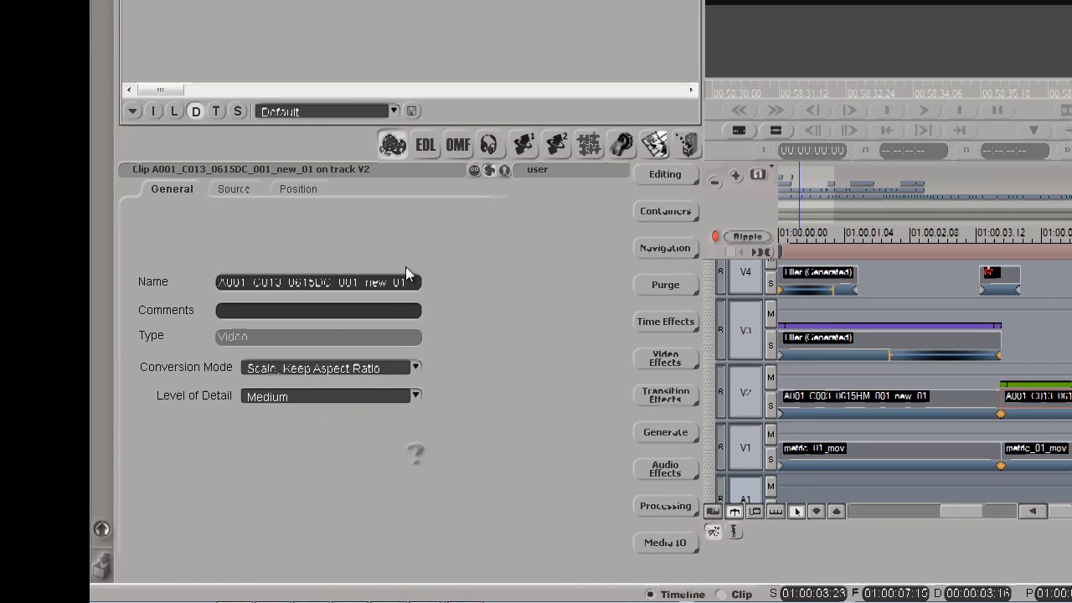
pyautogui.click(415, 369)
pyautogui.click(384, 376)
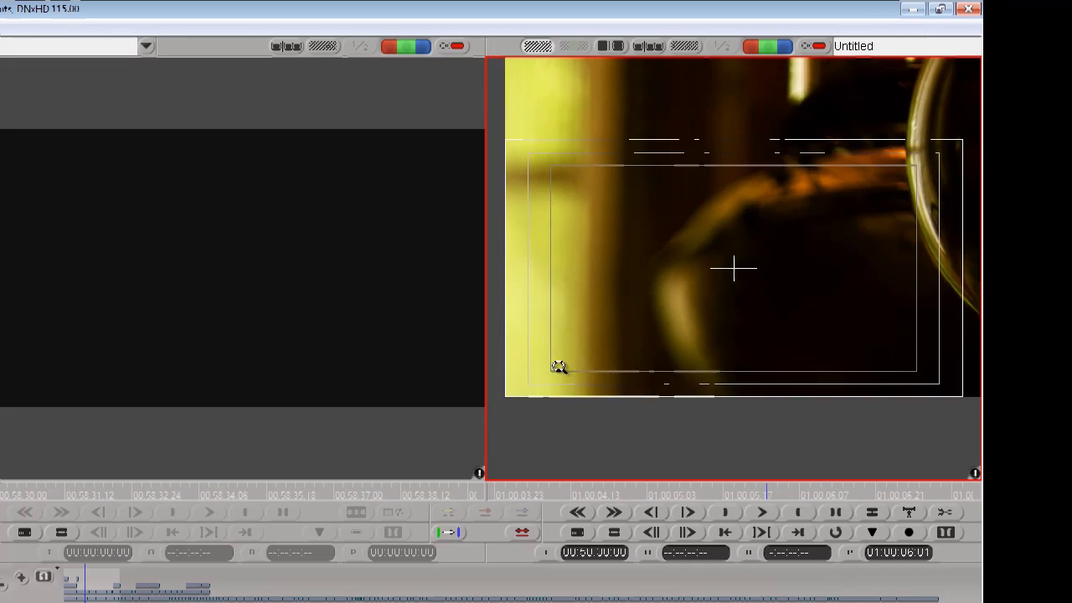
# Step: Add a DVE effect to the A001_C013 clip and try repositioning its oversized image within the frame
pyautogui.click(558, 366)
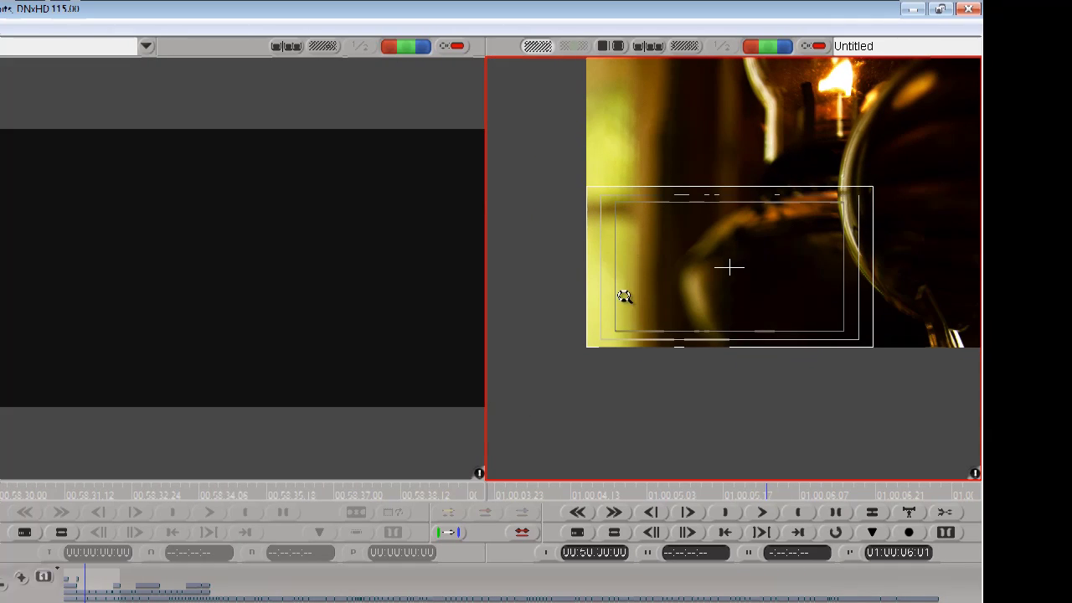
pyautogui.click(598, 313)
pyautogui.click(606, 328)
pyautogui.click(612, 333)
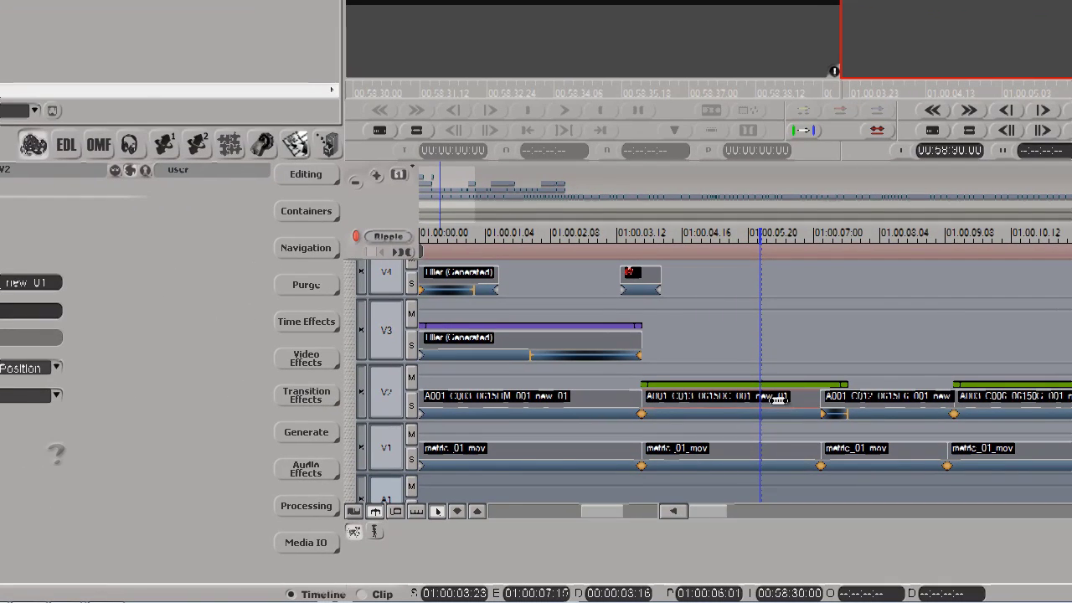
pyautogui.click(371, 136)
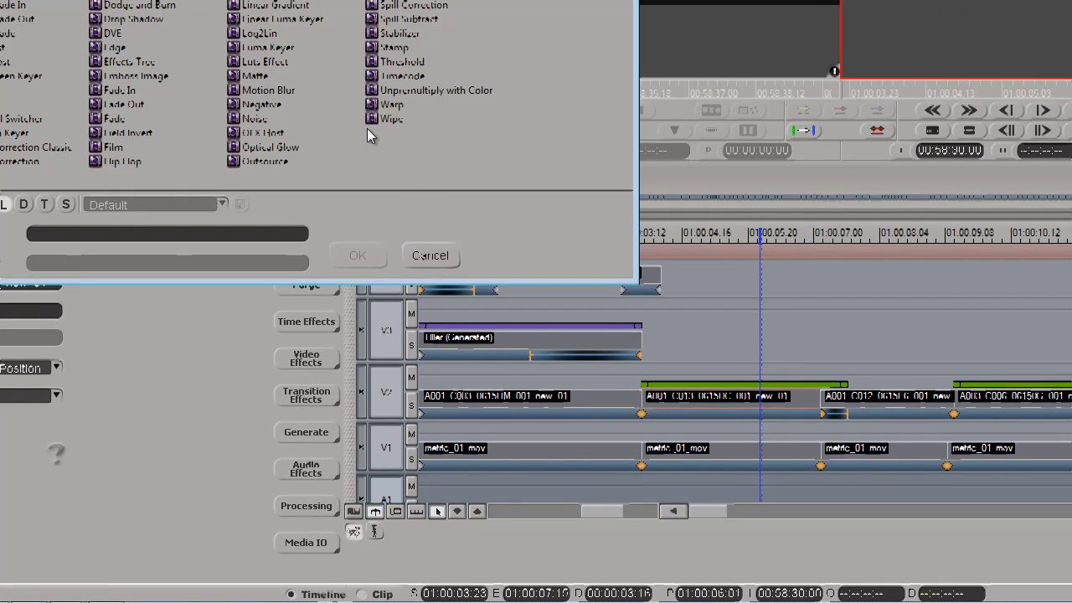
pyautogui.click(117, 33)
pyautogui.click(358, 255)
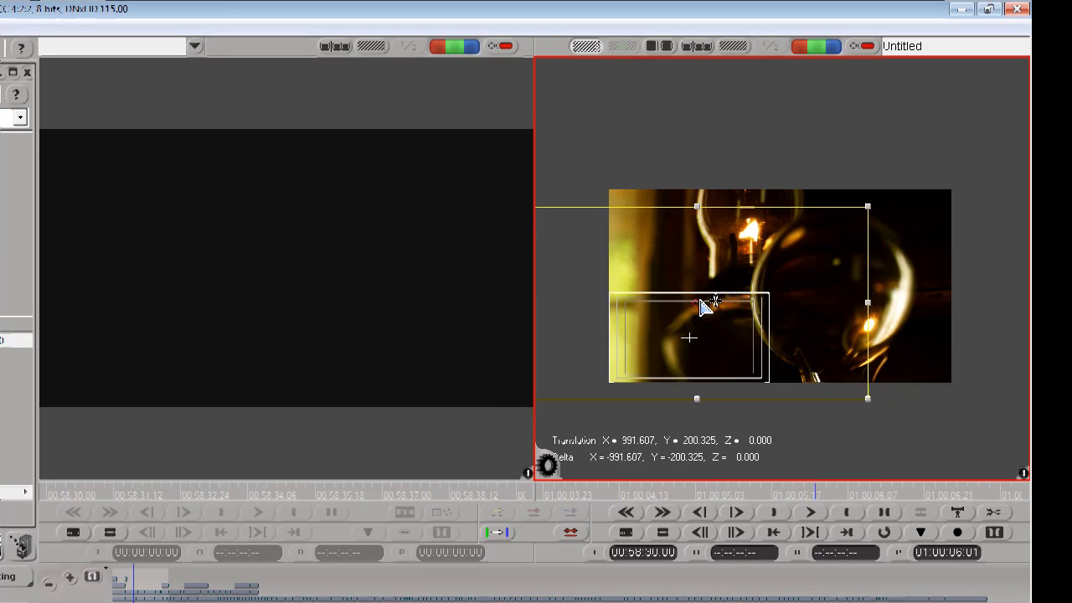
pyautogui.moveTo(703, 306); pyautogui.dragTo(670, 314)
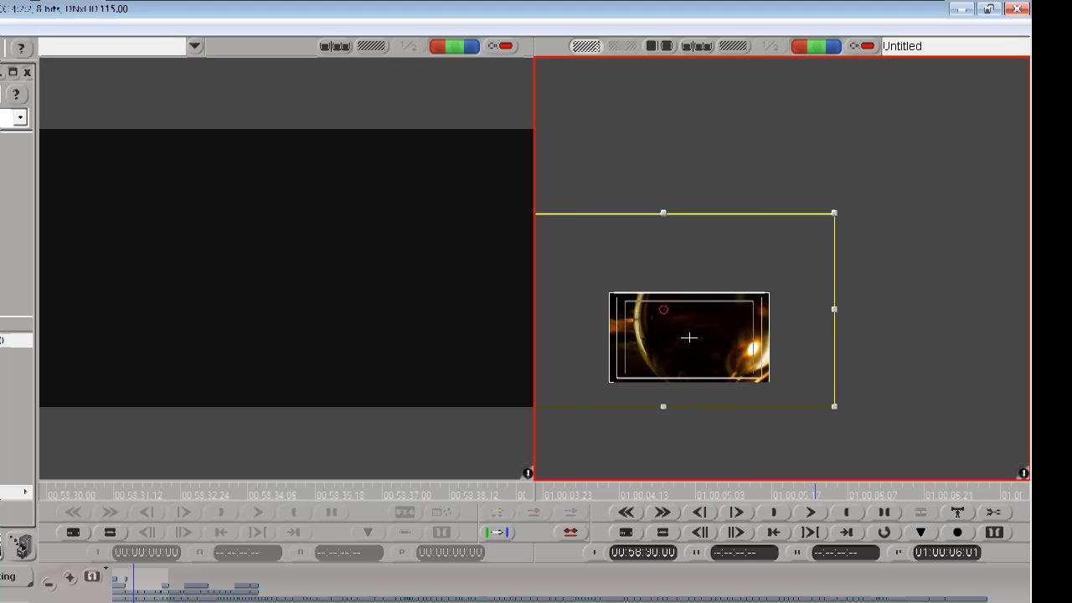
pyautogui.click(689, 337)
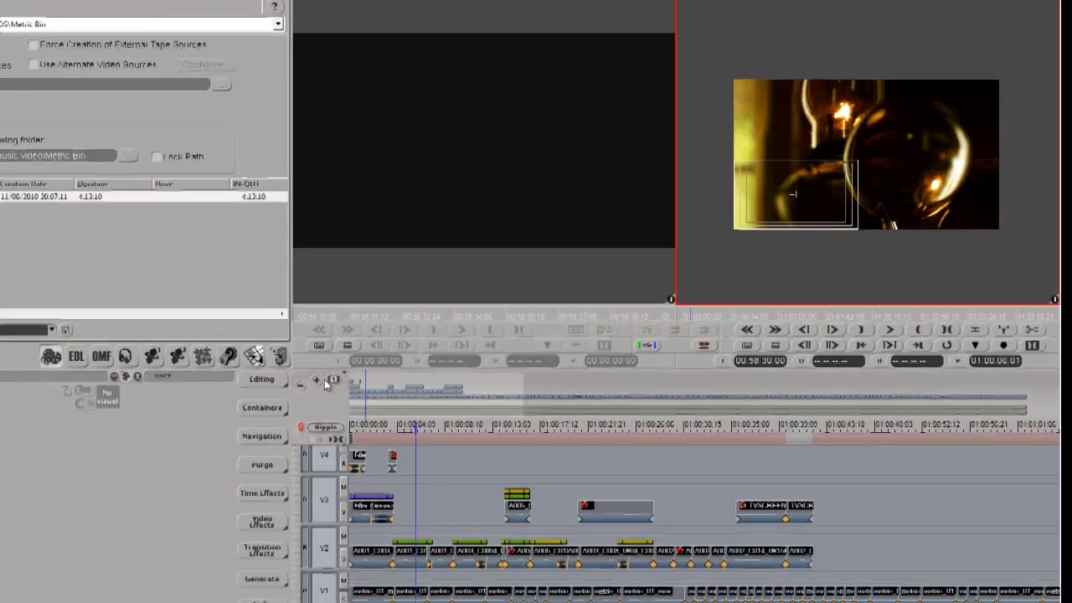
# Step: Play the sequence from its start and fit the picture to the viewer
pyautogui.press('Home')
pyautogui.press('space')
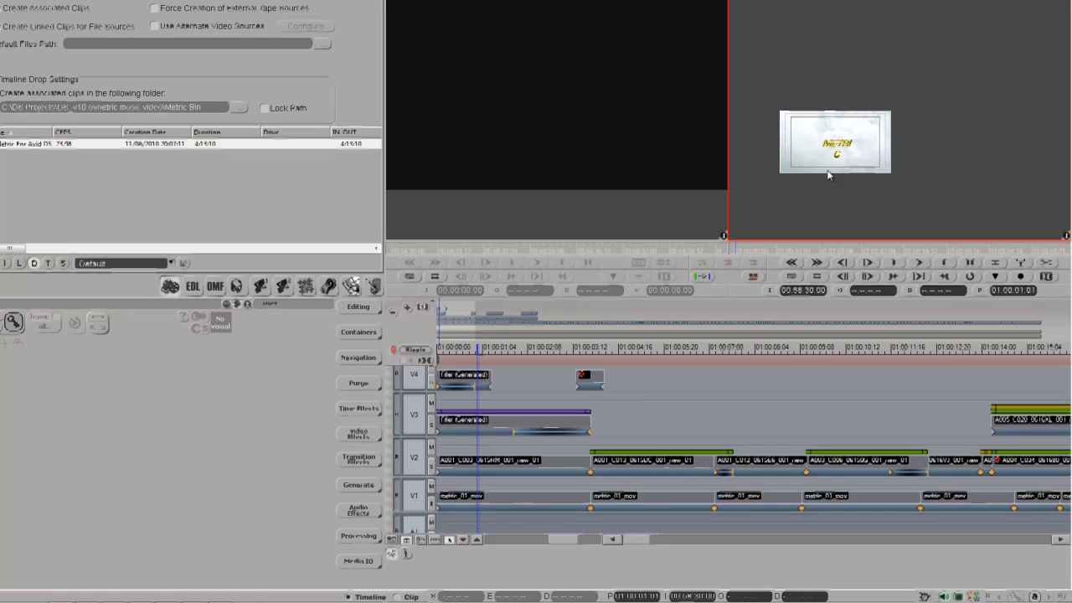
pyautogui.rightClick(843, 161)
pyautogui.click(872, 170)
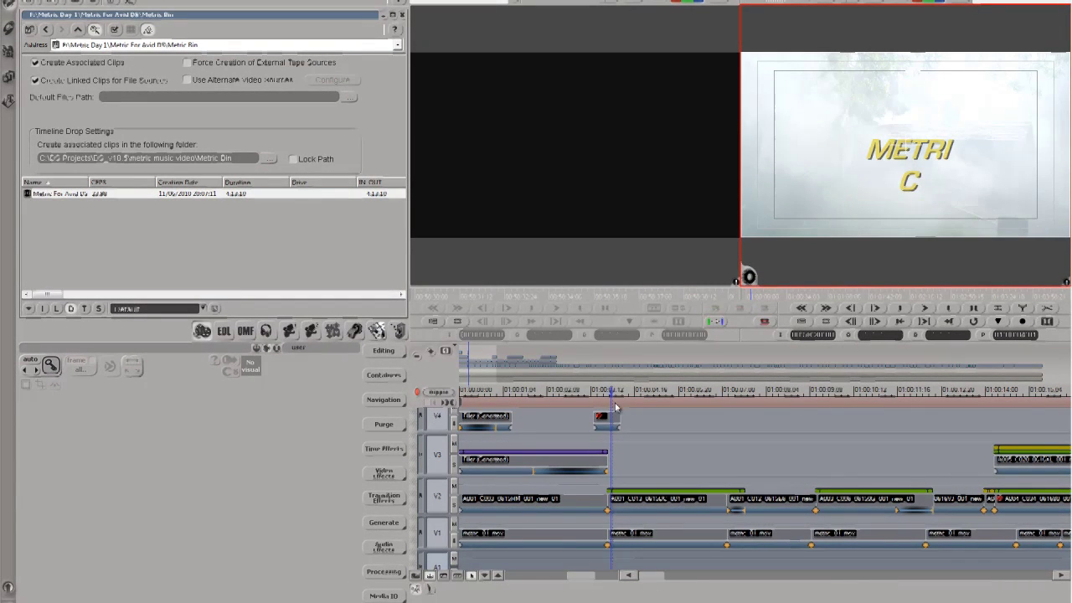
# Step: Open the Color Correction effect on clip A001_C013_0615DC_001_new_01 and examine its Master curve and HSL controls
pyautogui.moveTo(615, 407); pyautogui.dragTo(685, 469)
pyautogui.doubleClick(701, 493)
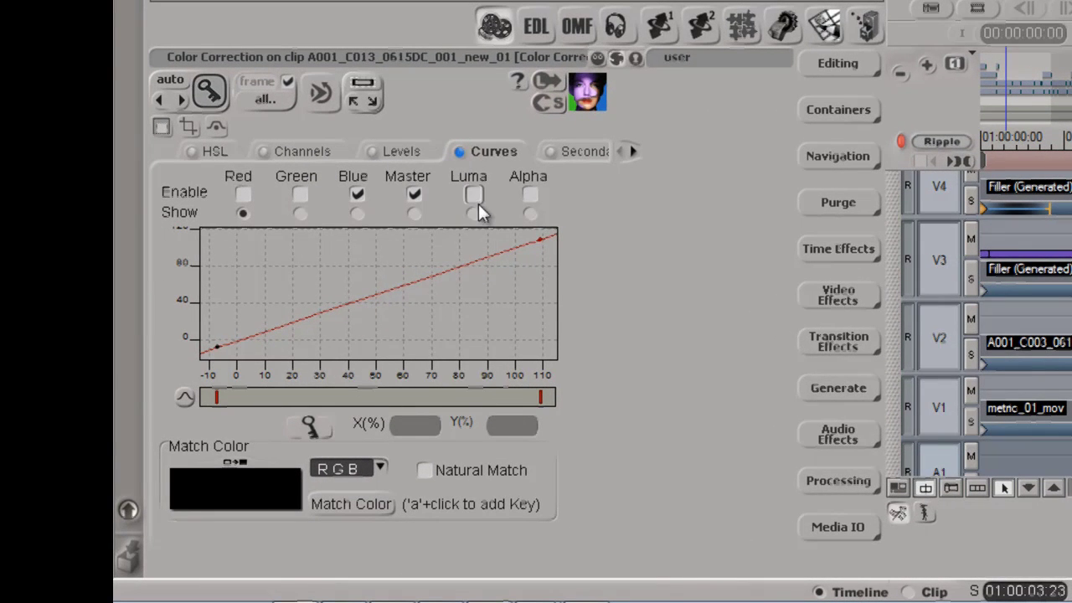
pyautogui.click(414, 214)
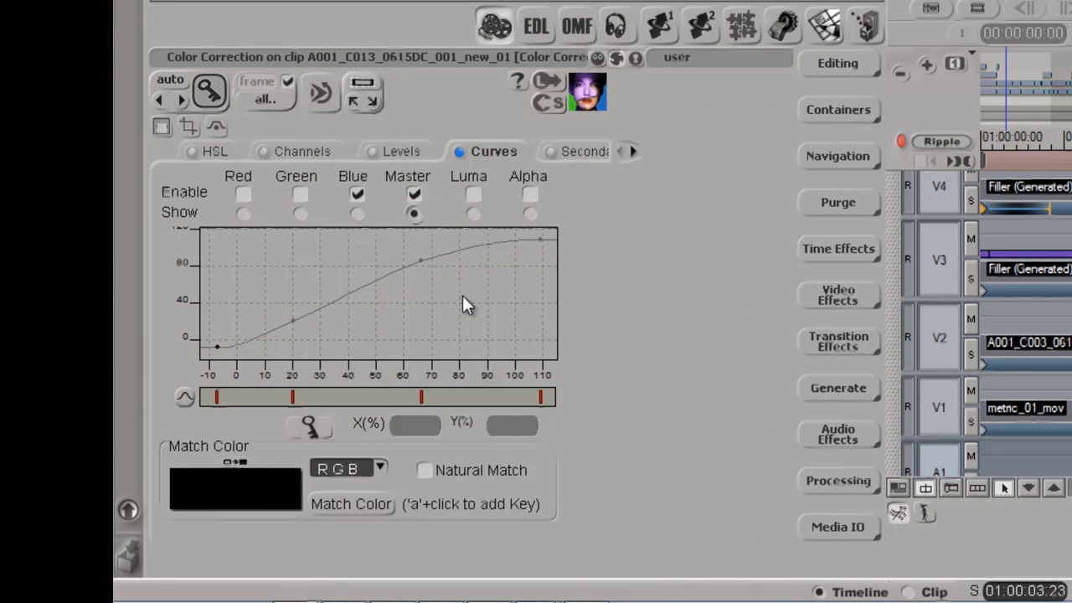
pyautogui.click(219, 152)
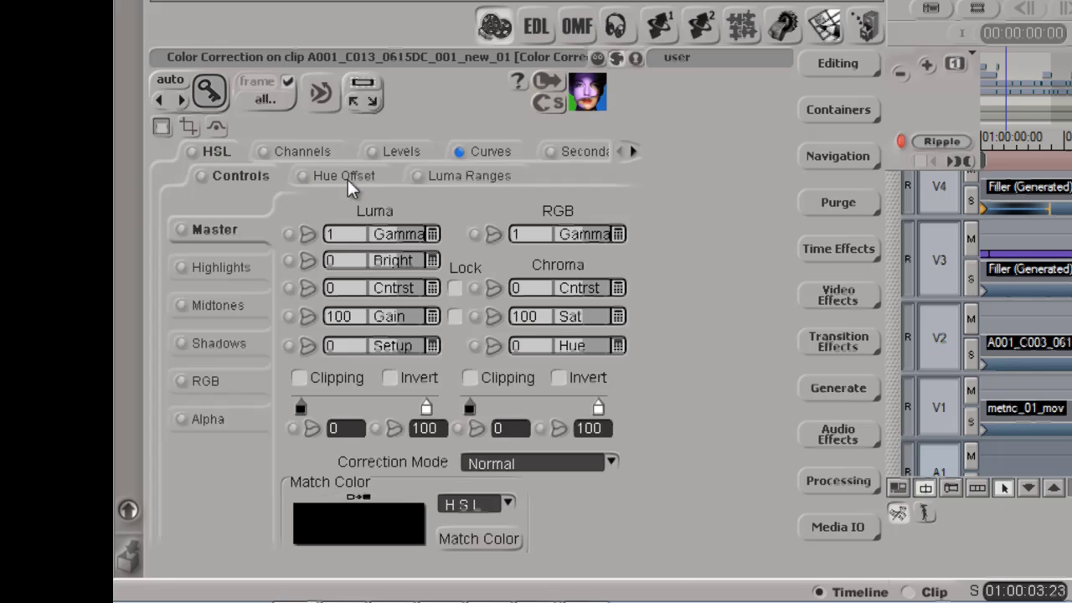
pyautogui.click(474, 151)
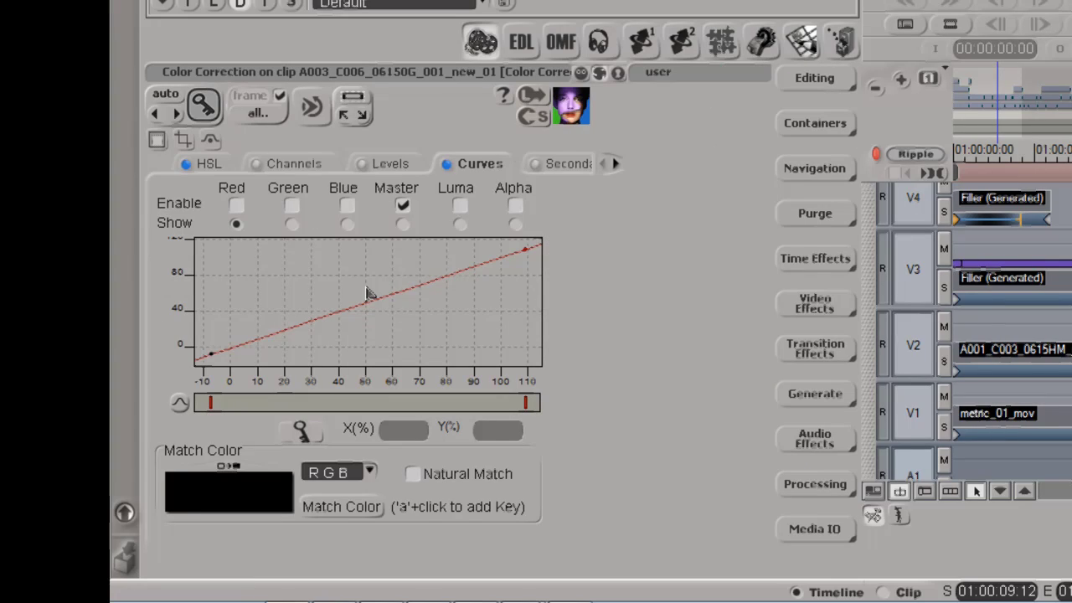
# Step: Examine the Master curve and the Midtones hue offset in the Color Correction effect on clip A003_C006
pyautogui.click(403, 224)
pyautogui.click(213, 163)
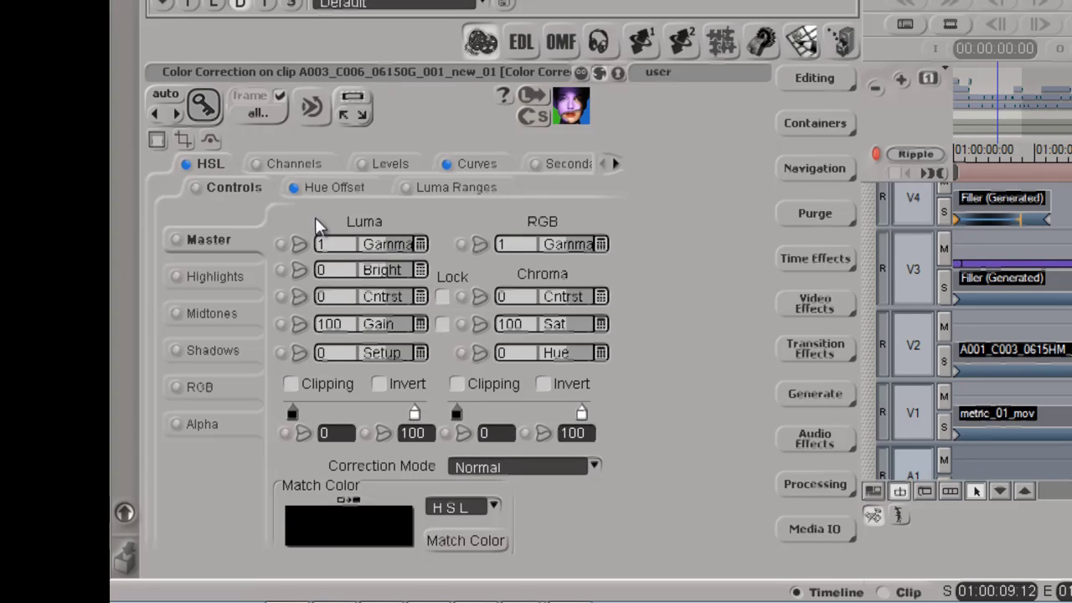
pyautogui.click(335, 186)
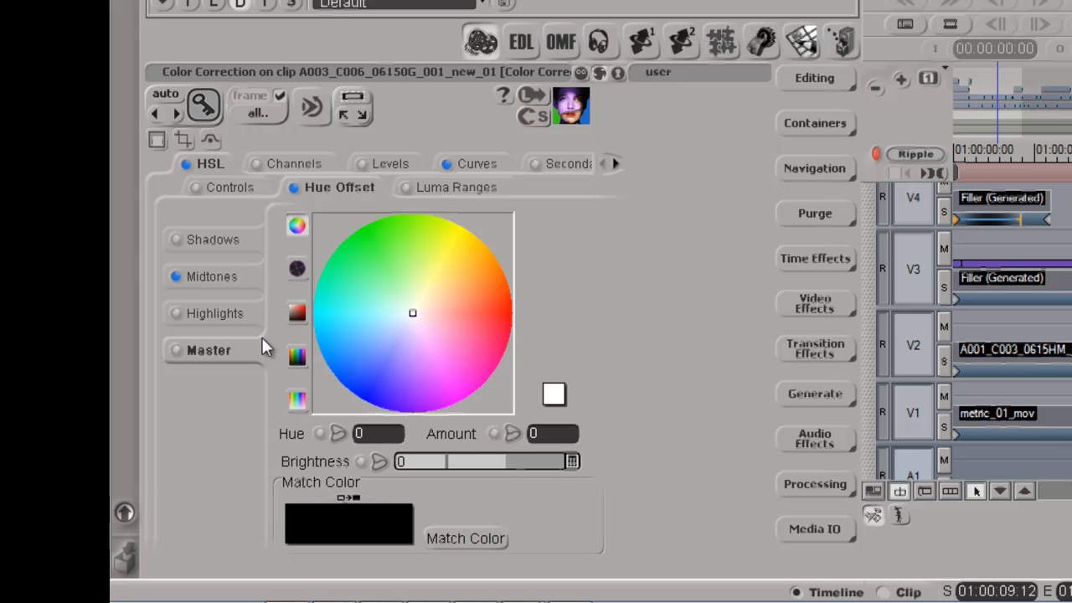
pyautogui.click(213, 277)
pyautogui.click(423, 262)
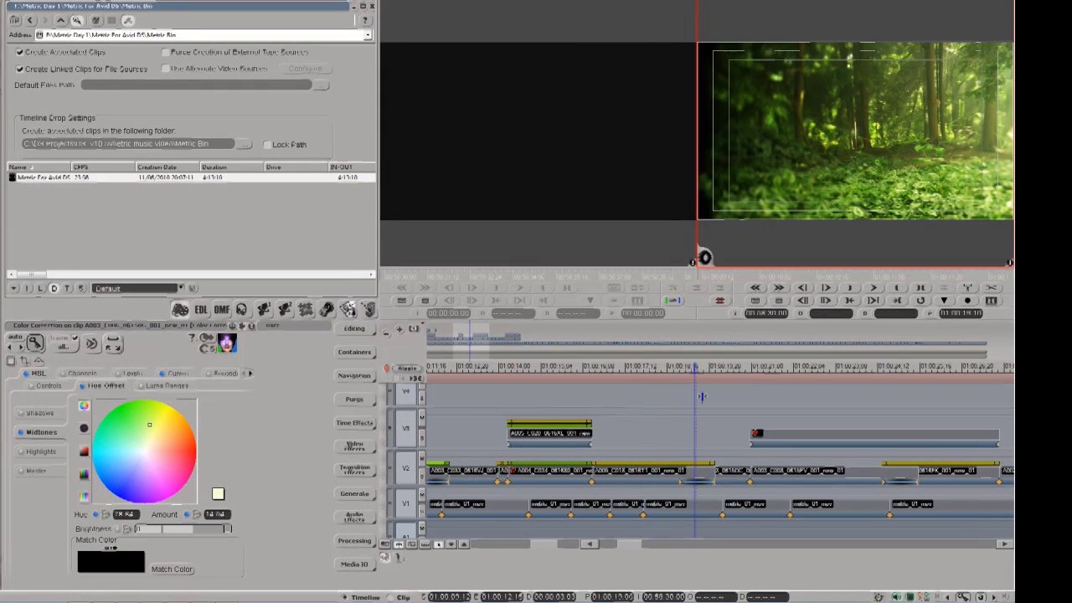
# Step: Move to the composite clip on track V3 near 01:00:22 and open it to examine its contents
pyautogui.moveTo(702, 396); pyautogui.dragTo(810, 431)
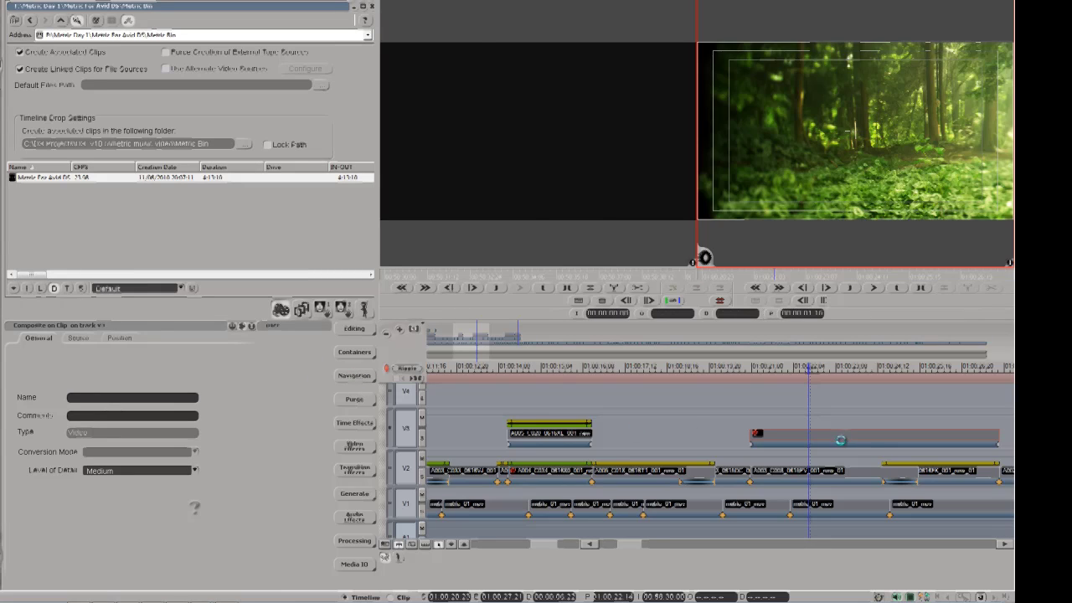
pyautogui.doubleClick(838, 442)
pyautogui.moveTo(205, 426); pyautogui.dragTo(267, 450)
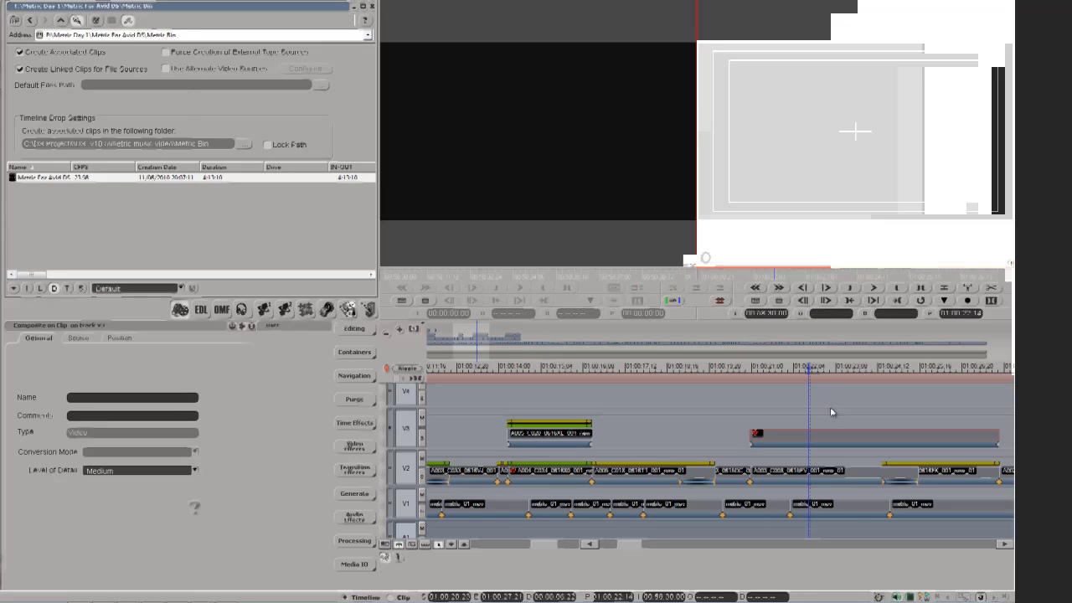
# Step: Review the TVSCREEN clips on track V3 and display the whole sequence on the timeline
pyautogui.moveTo(931, 374); pyautogui.dragTo(656, 384)
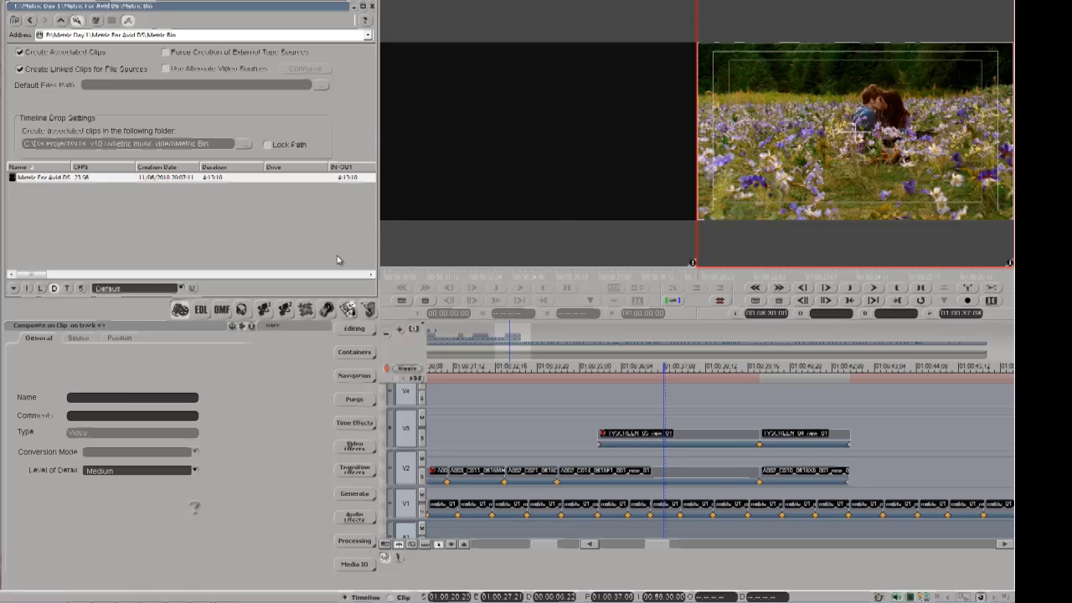
pyautogui.click(386, 332)
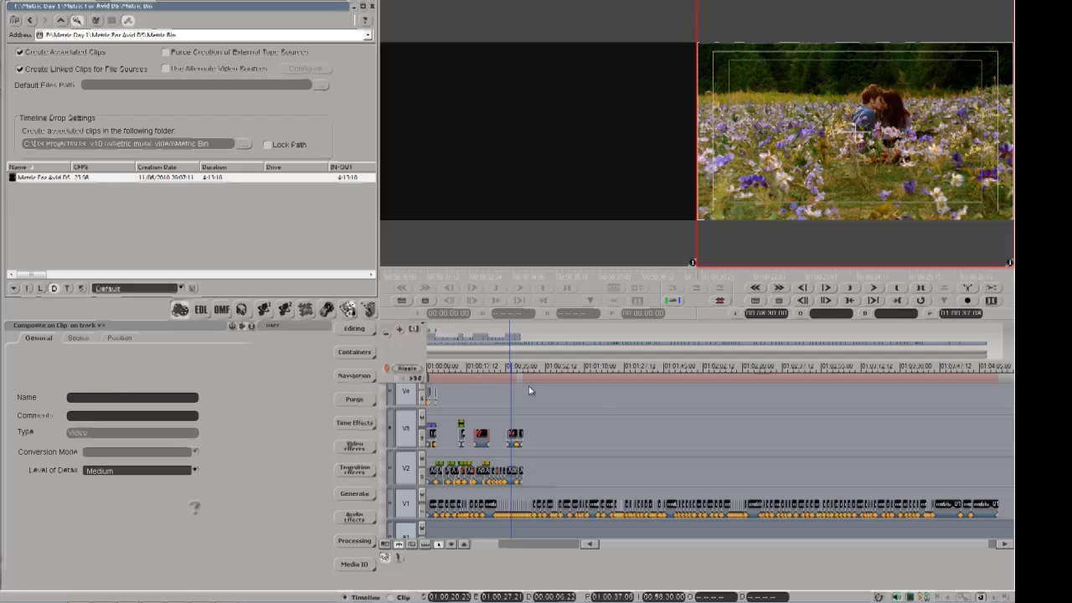